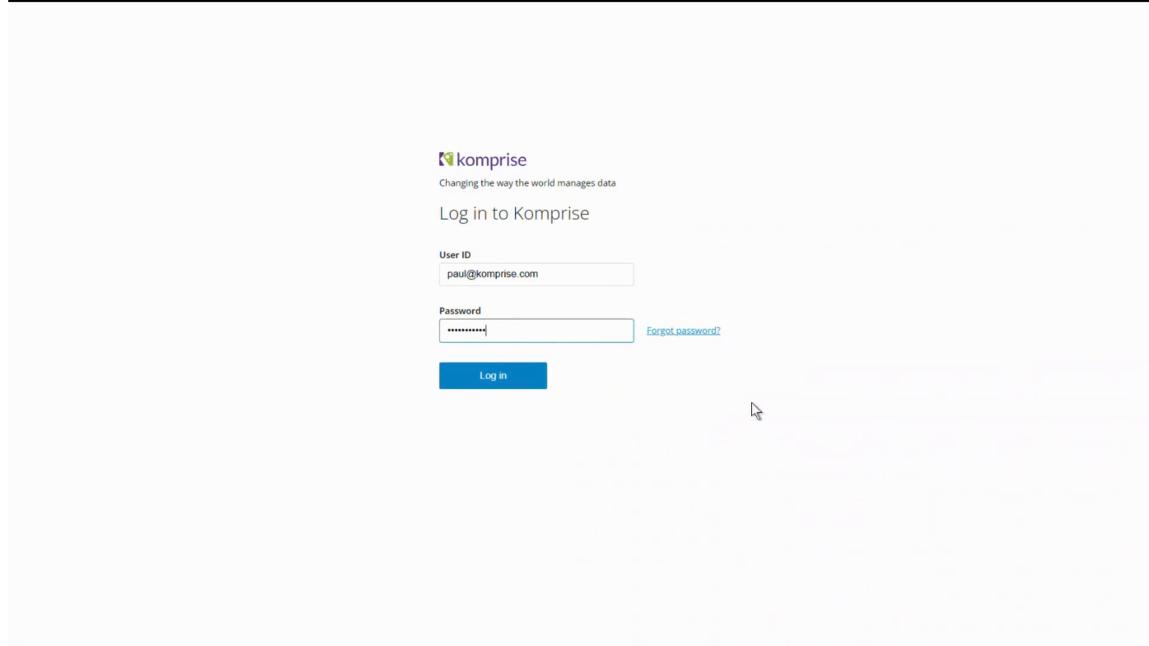
# Step: Log in and examine the Atlanta plan's data heatmap for the most recent last-access age ranges
pyautogui.click(507, 388)
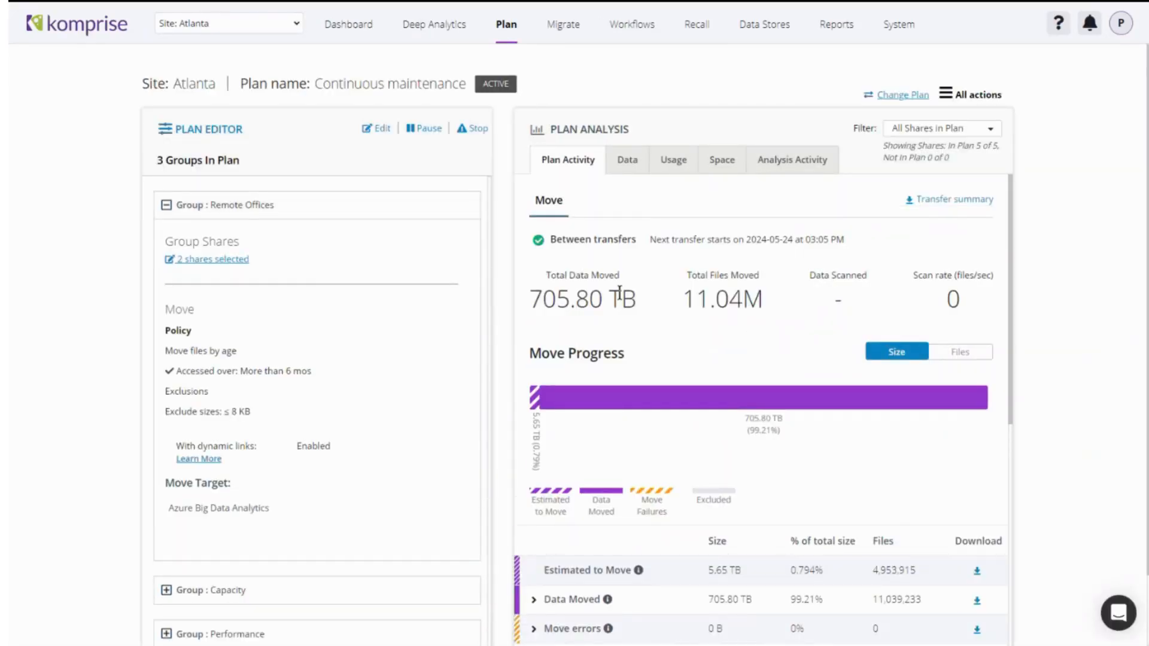
pyautogui.moveTo(694, 406)
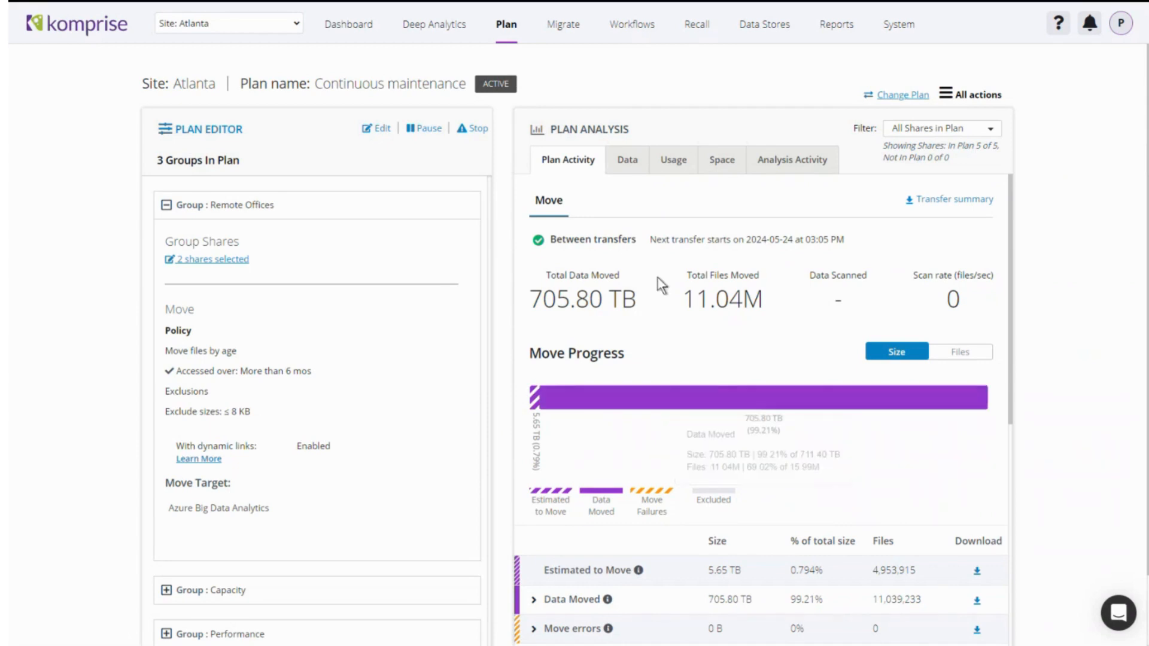
pyautogui.click(625, 161)
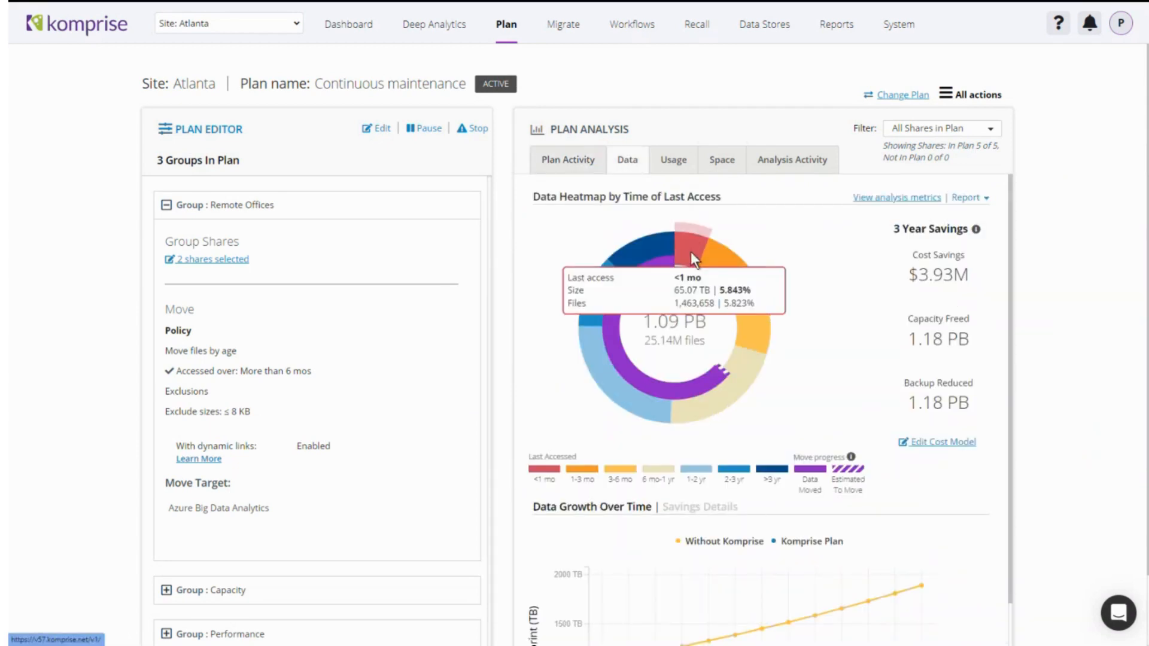
pyautogui.moveTo(720, 268)
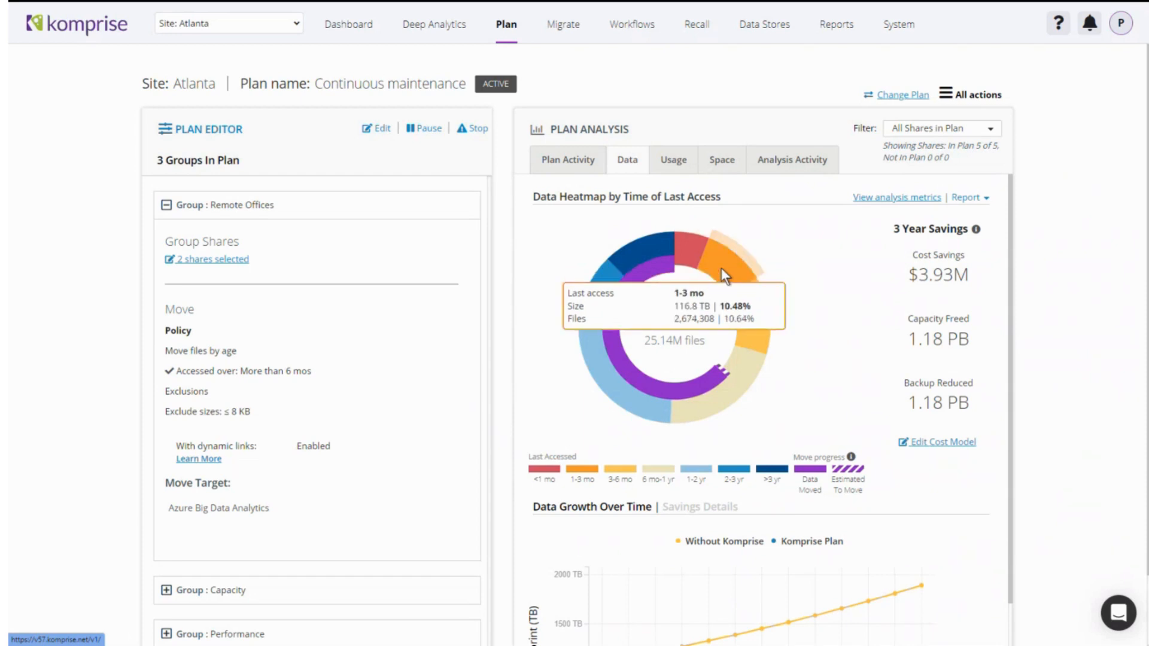
pyautogui.moveTo(759, 333)
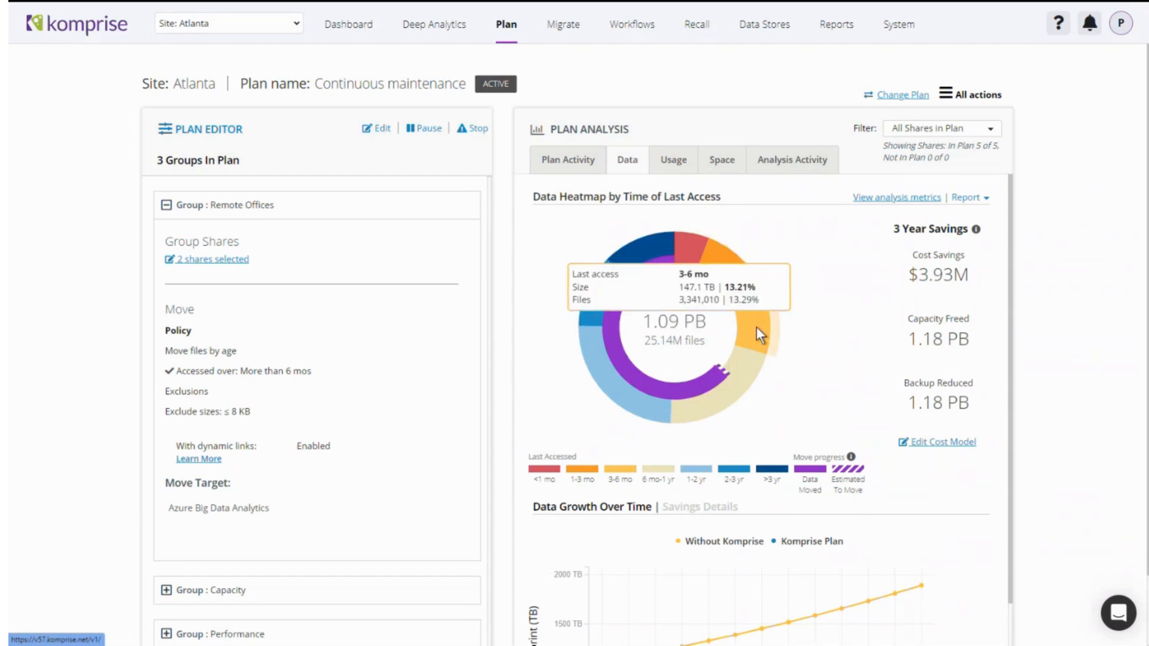
# Step: Go to the workflows overview and start adding a new workflow
pyautogui.click(636, 40)
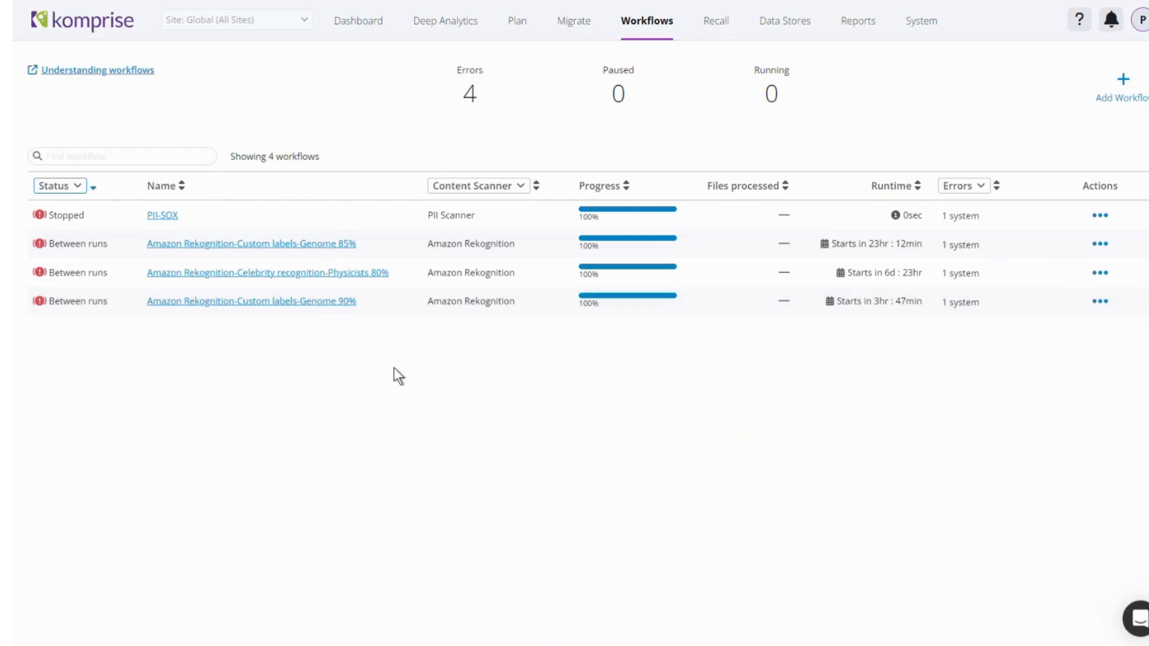
pyautogui.moveTo(634, 210)
pyautogui.click(1111, 93)
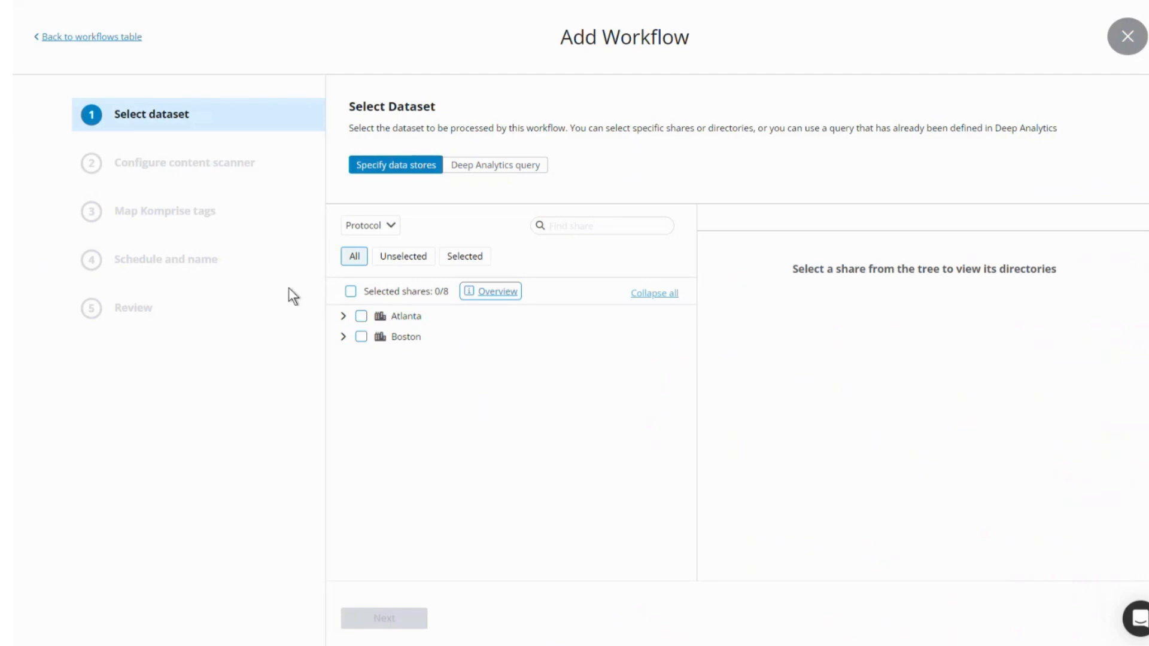
# Step: Select the Corp NA9-C01 data store under Atlanta, leaving out Corp NA9-C01-SVM02
pyautogui.click(339, 317)
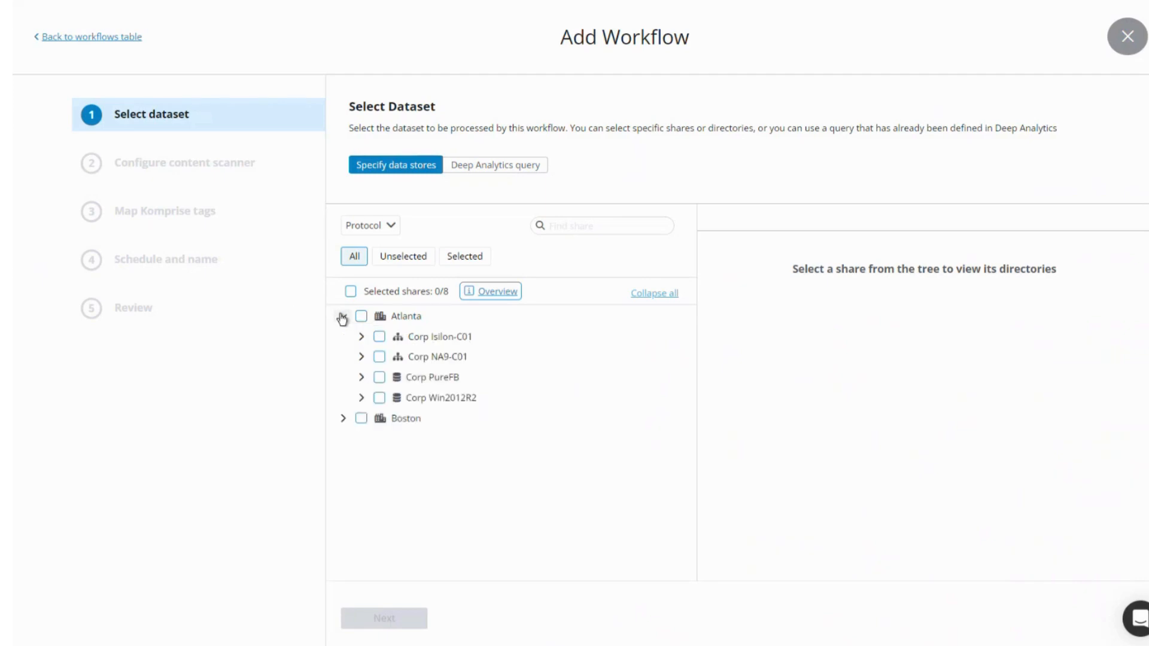
pyautogui.click(379, 357)
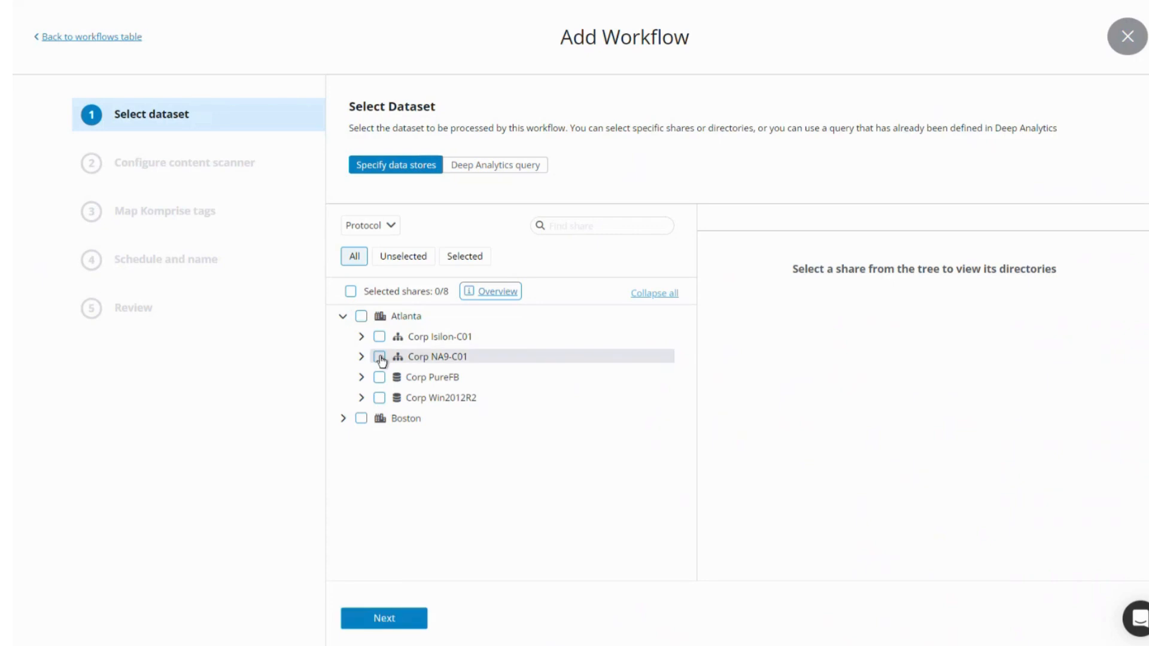
pyautogui.click(361, 357)
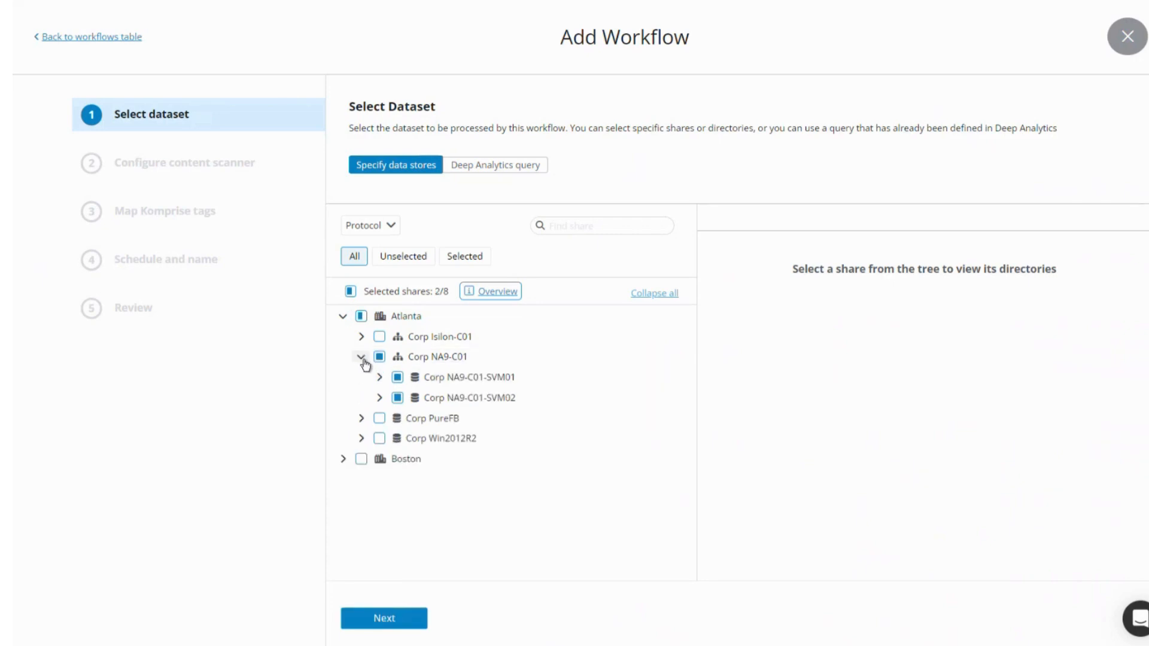
pyautogui.click(397, 397)
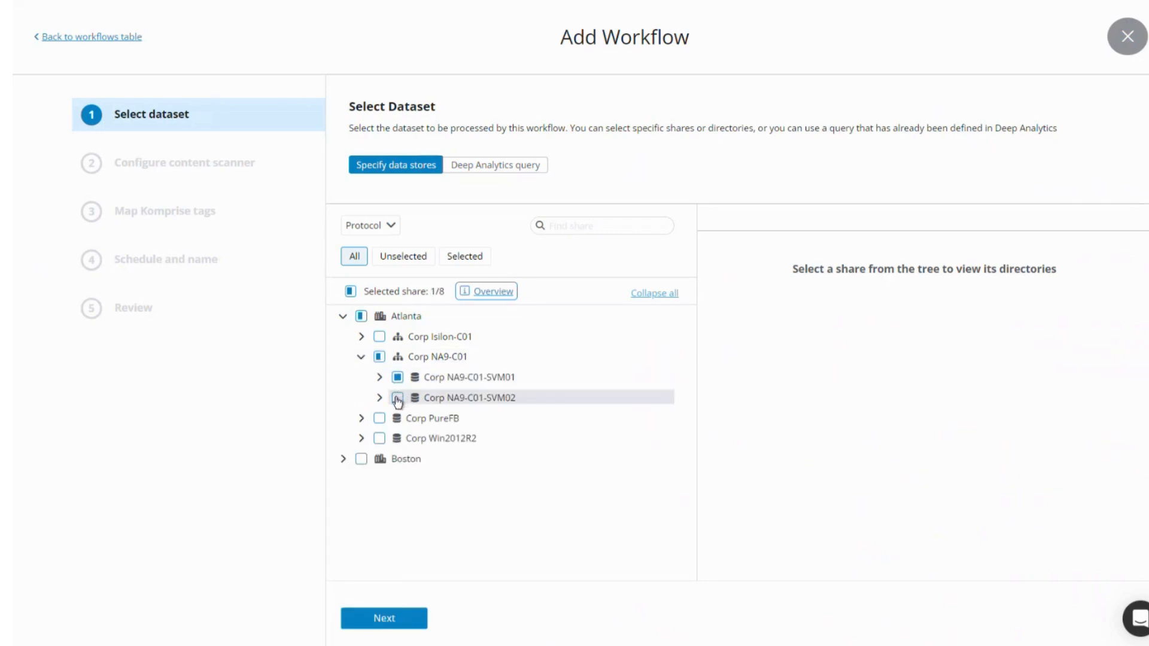
# Step: Select the Labor Reporting and Purchases folders in Development > Public of the Corp NA9-C01-SVM02 support share
pyautogui.click(379, 399)
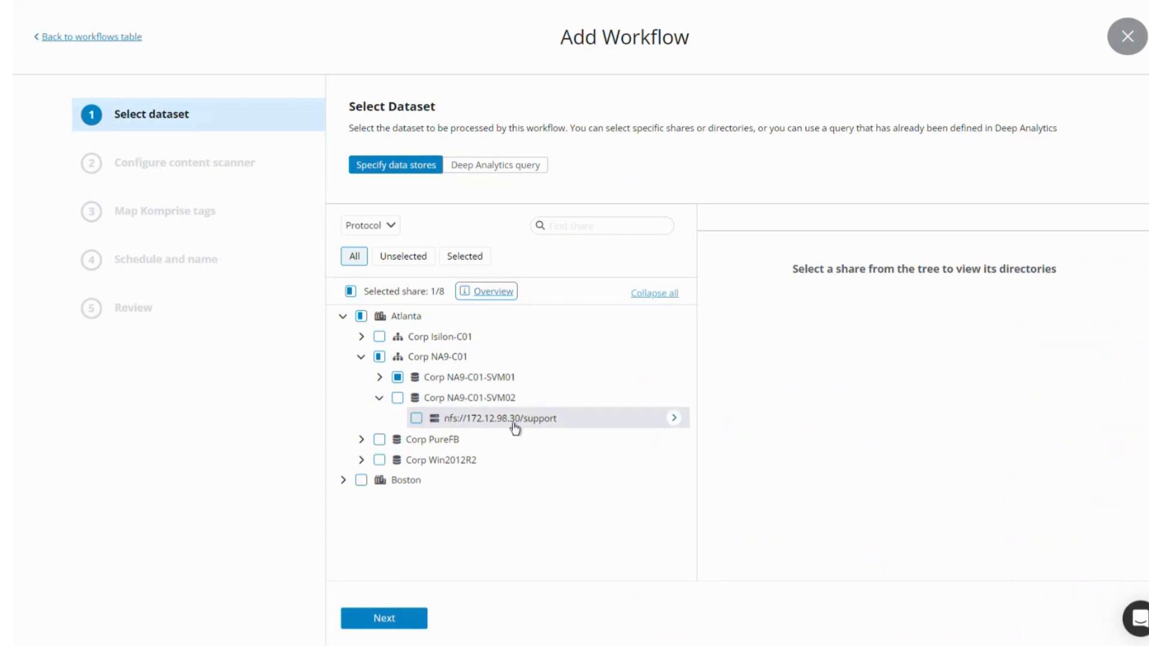
pyautogui.click(672, 420)
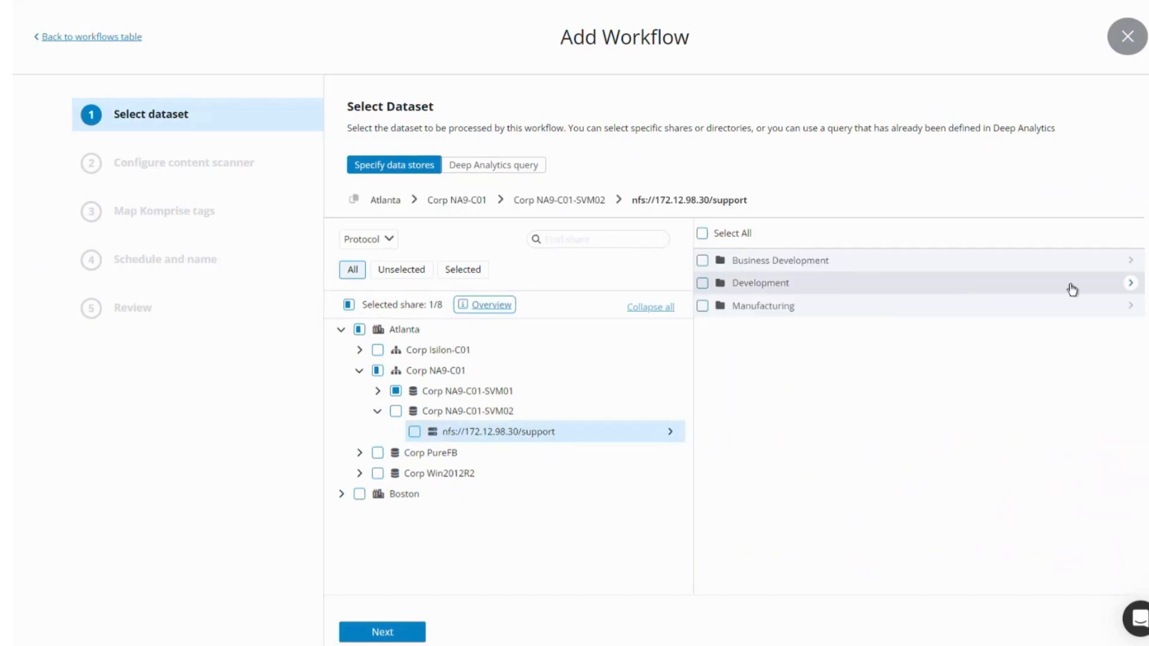
pyautogui.click(1131, 285)
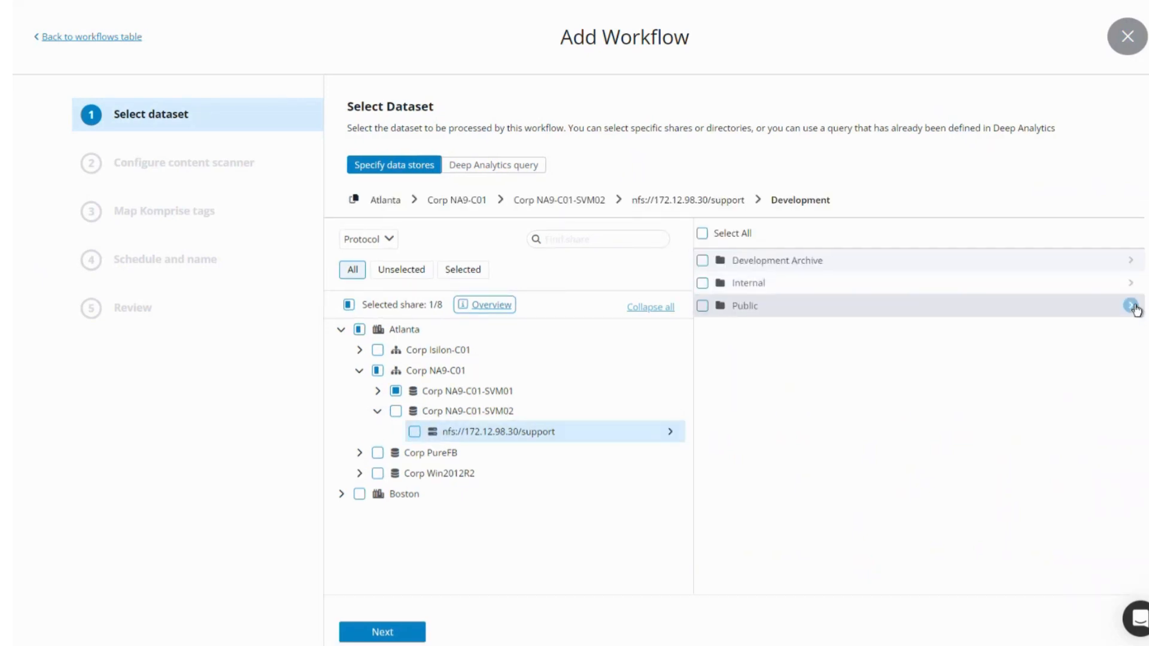
pyautogui.click(1130, 305)
pyautogui.click(702, 374)
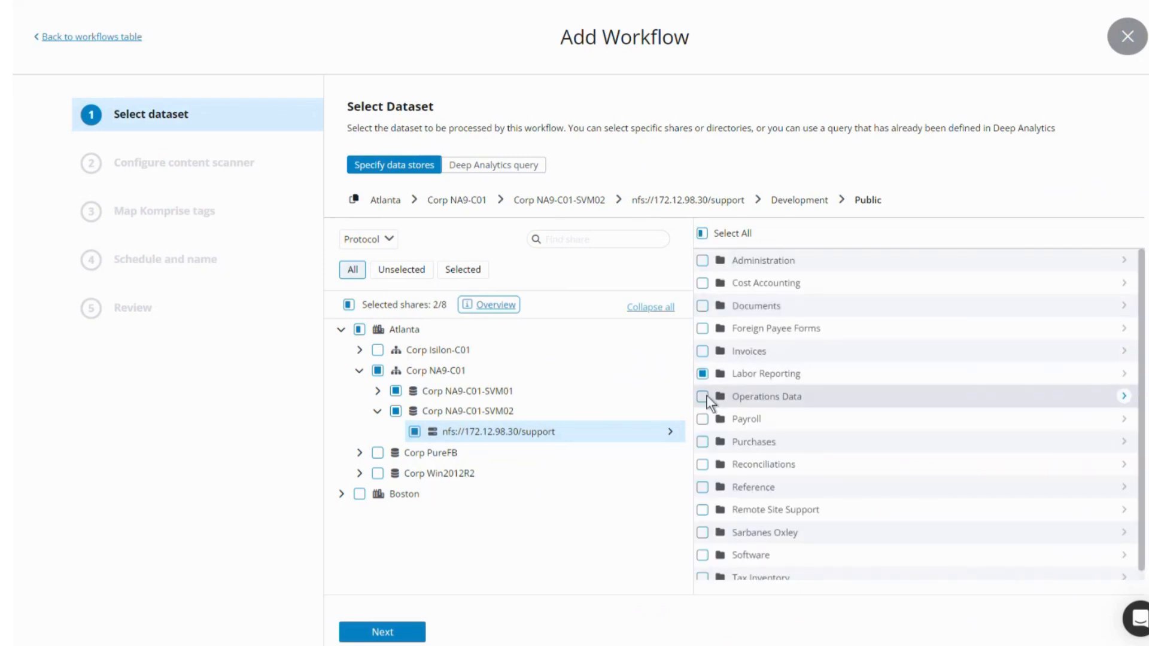
pyautogui.click(704, 442)
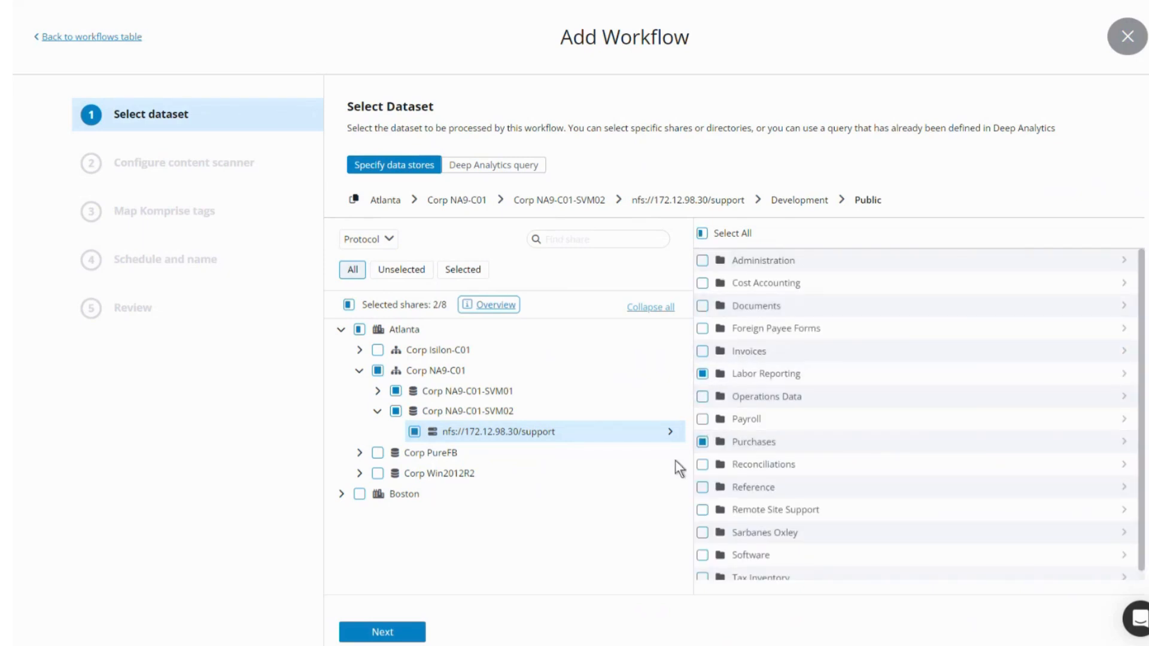
# Step: Use the Deep Analytics query "Mouse genomes dataset" as the workflow's dataset and continue to the content scanner configuration
pyautogui.click(513, 168)
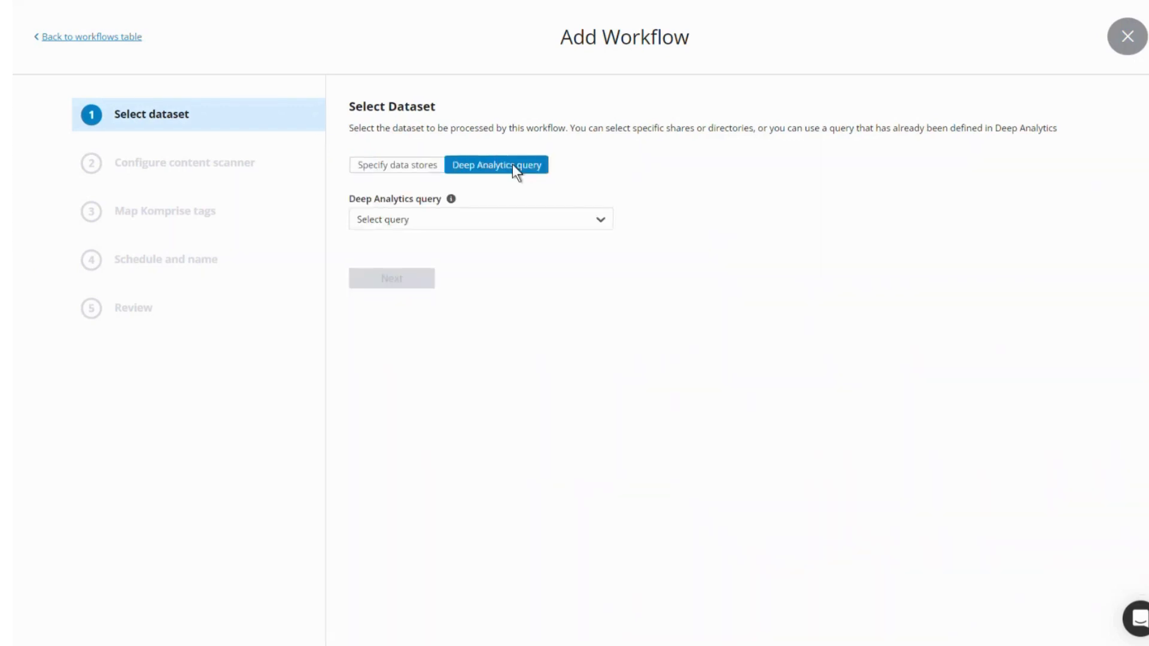
pyautogui.click(511, 226)
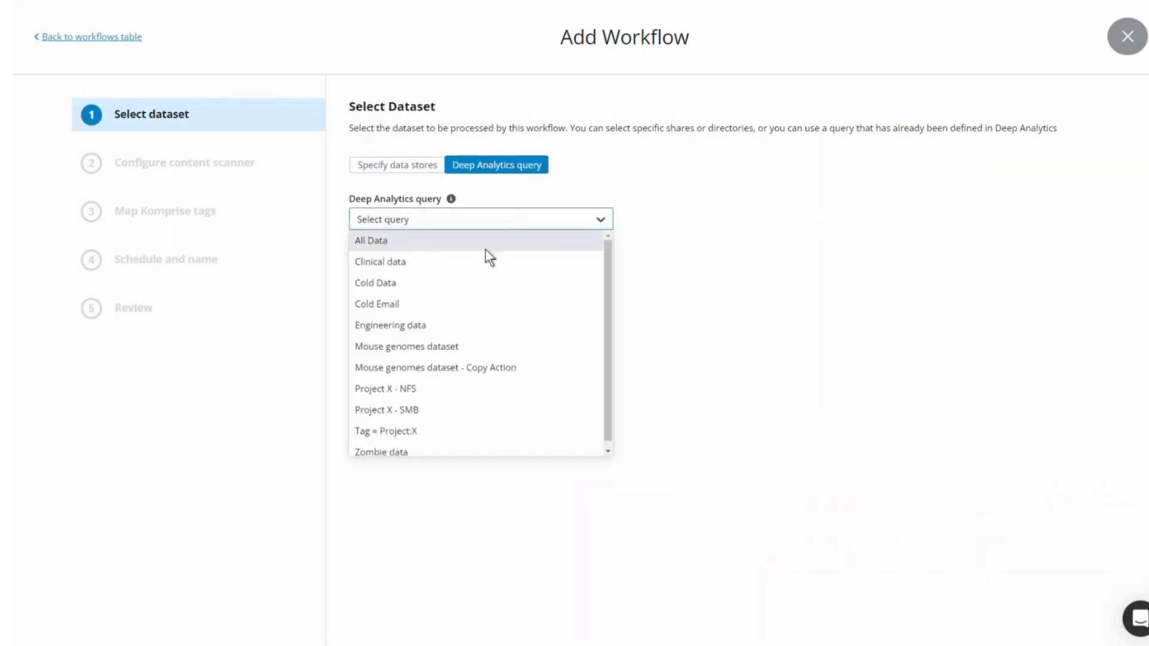
pyautogui.click(473, 348)
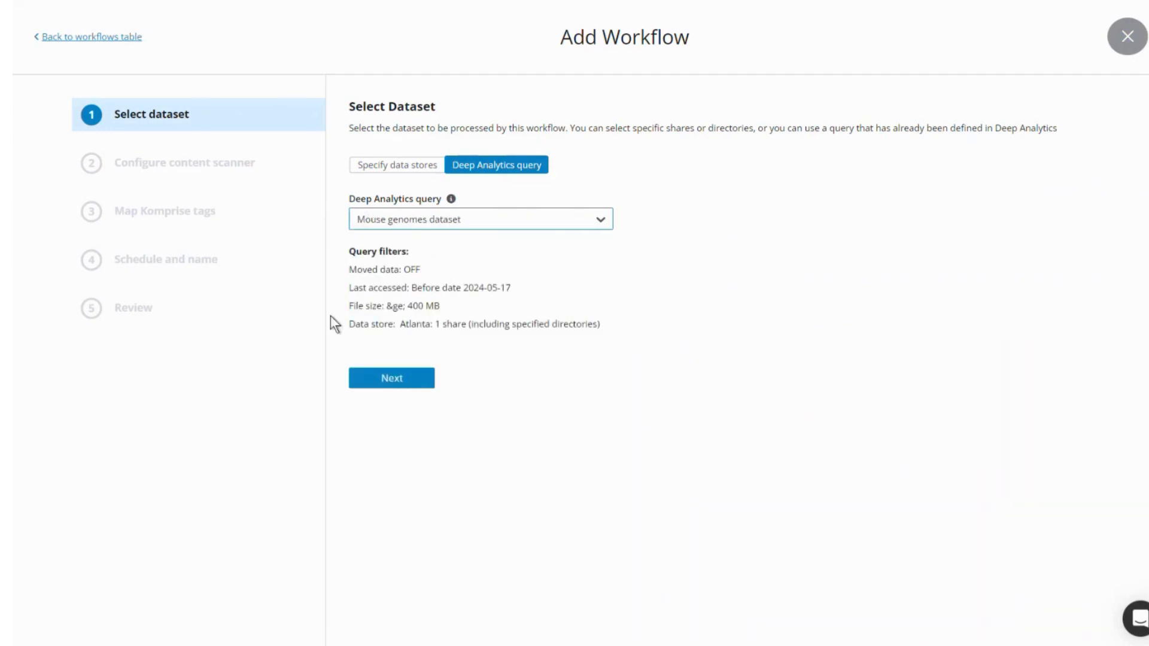
pyautogui.click(426, 375)
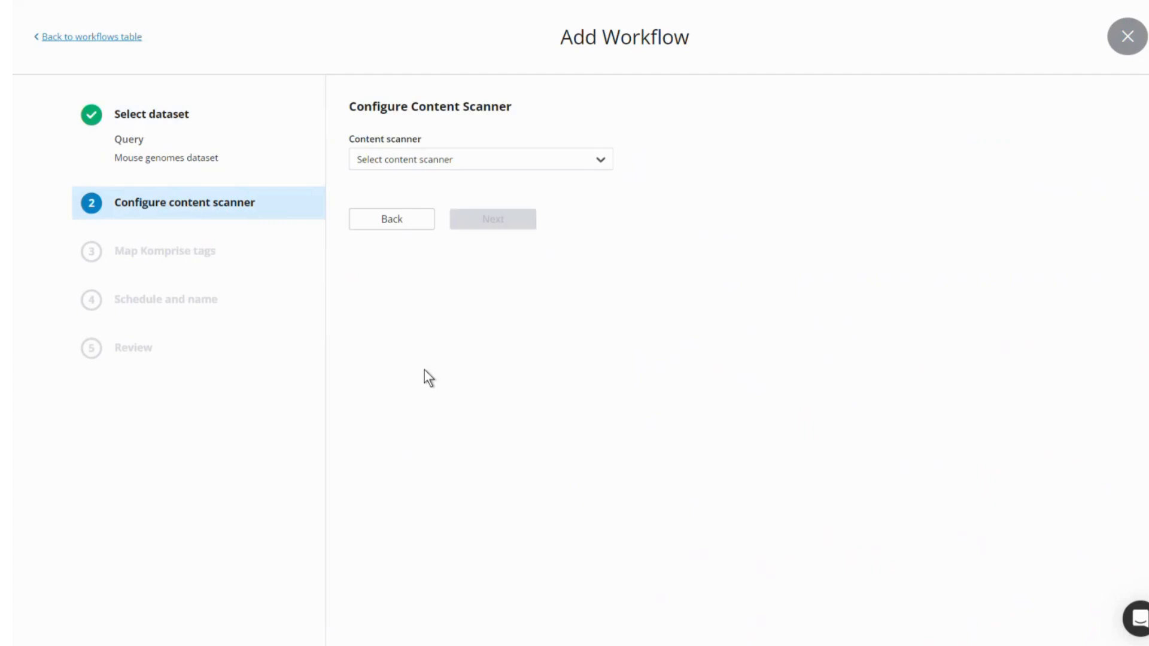
# Step: Choose Amazon Rekognition as the content scanner and enter the AWS access key ID and secret access key
pyautogui.click(461, 160)
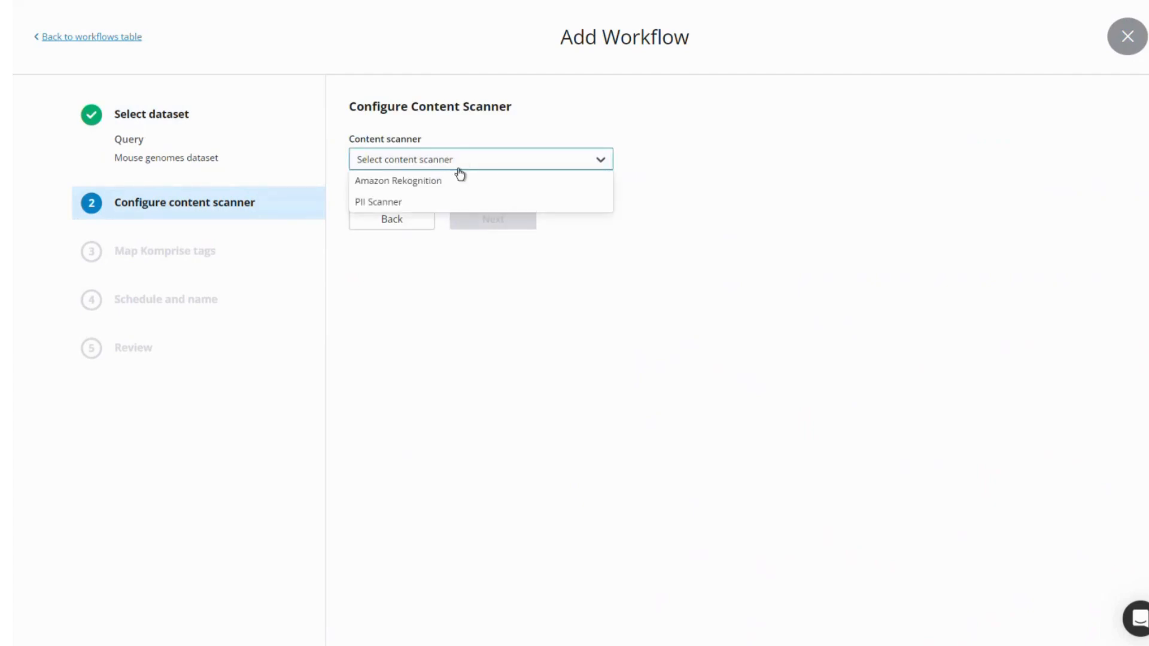
pyautogui.click(459, 180)
pyautogui.click(475, 285)
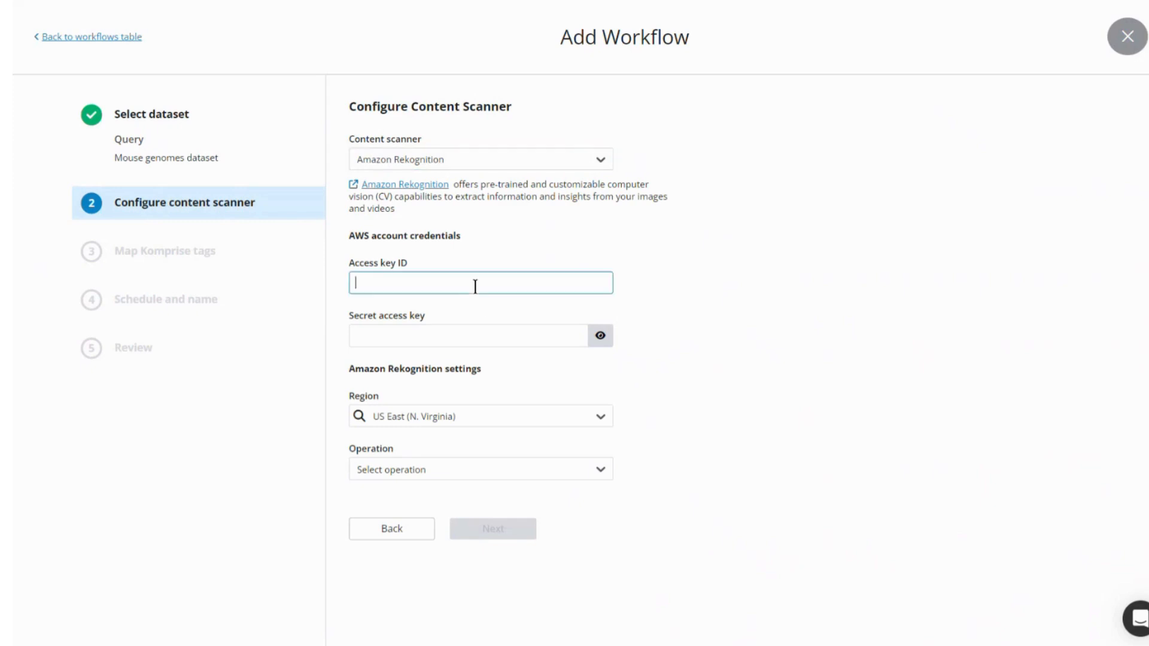
pyautogui.write('ljjhlkjhlkjhkjh')
pyautogui.click(454, 337)
pyautogui.write('lkjhlkjhlkjh')
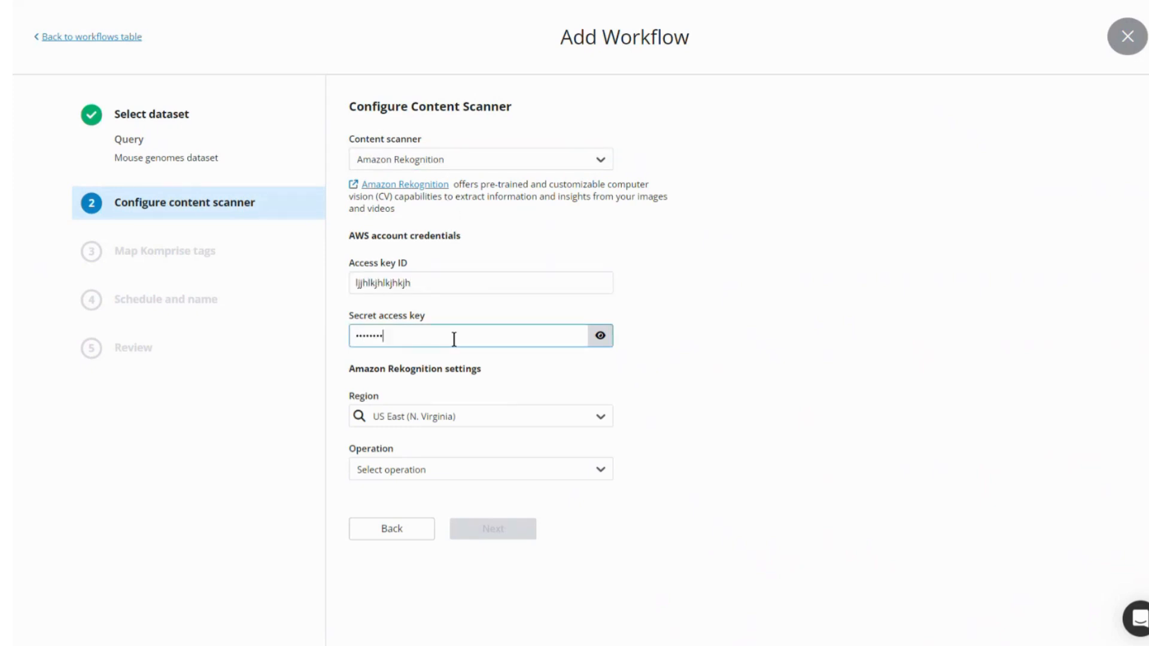
pyautogui.write('l')
# Step: Set the Rekognition operation to Custom labels, fill in the model reference number (ARN), and continue to tag mapping
pyautogui.click(420, 472)
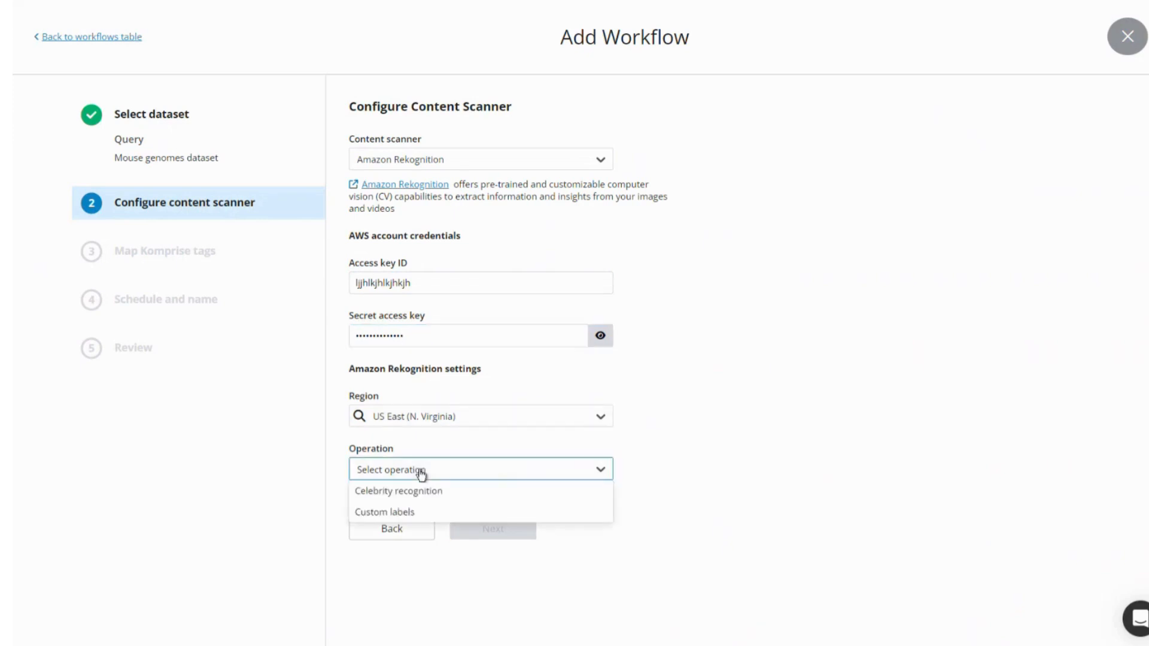
pyautogui.click(417, 512)
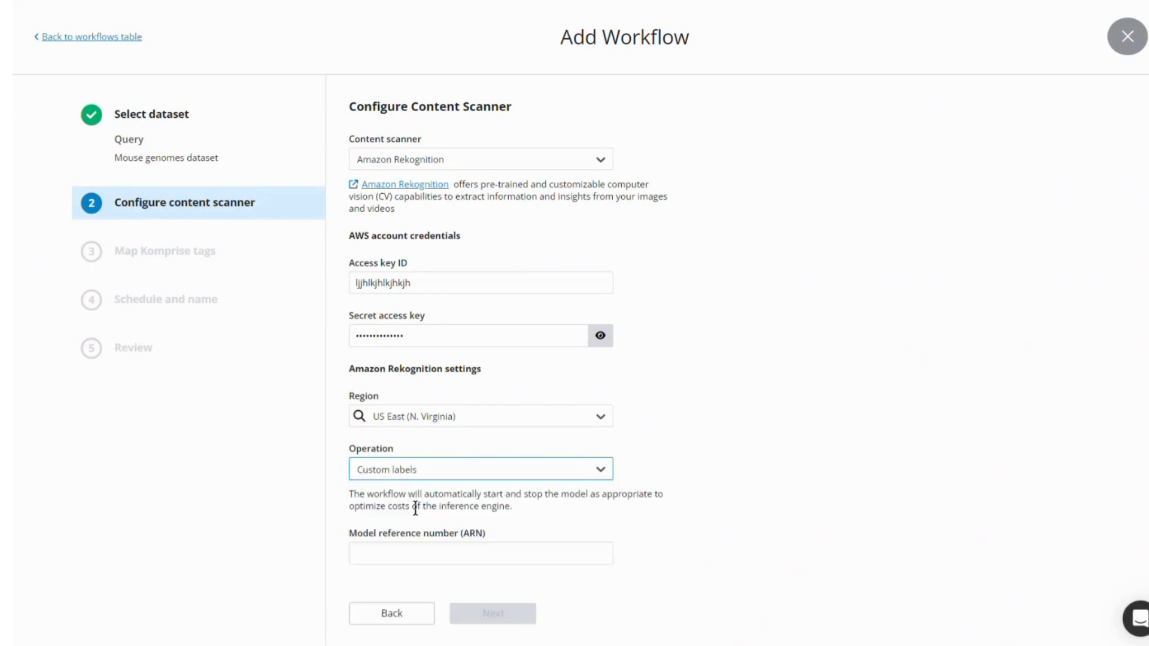
pyautogui.click(418, 552)
pyautogui.write('ghfdhgfdhgfdhgfdfd')
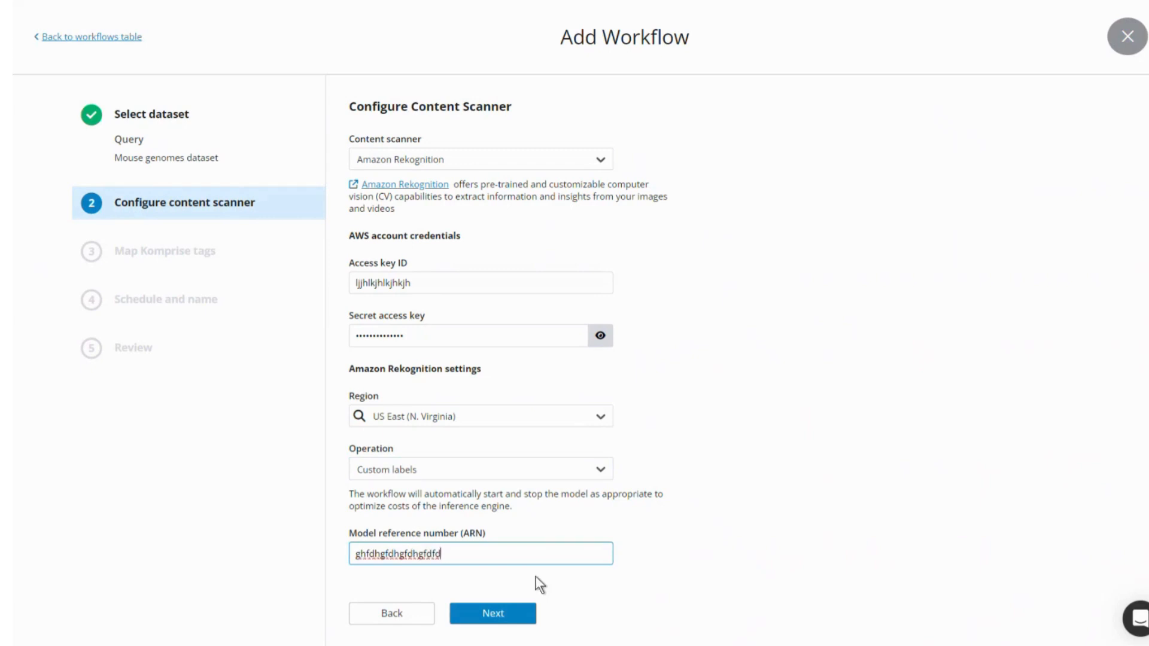
pyautogui.click(525, 611)
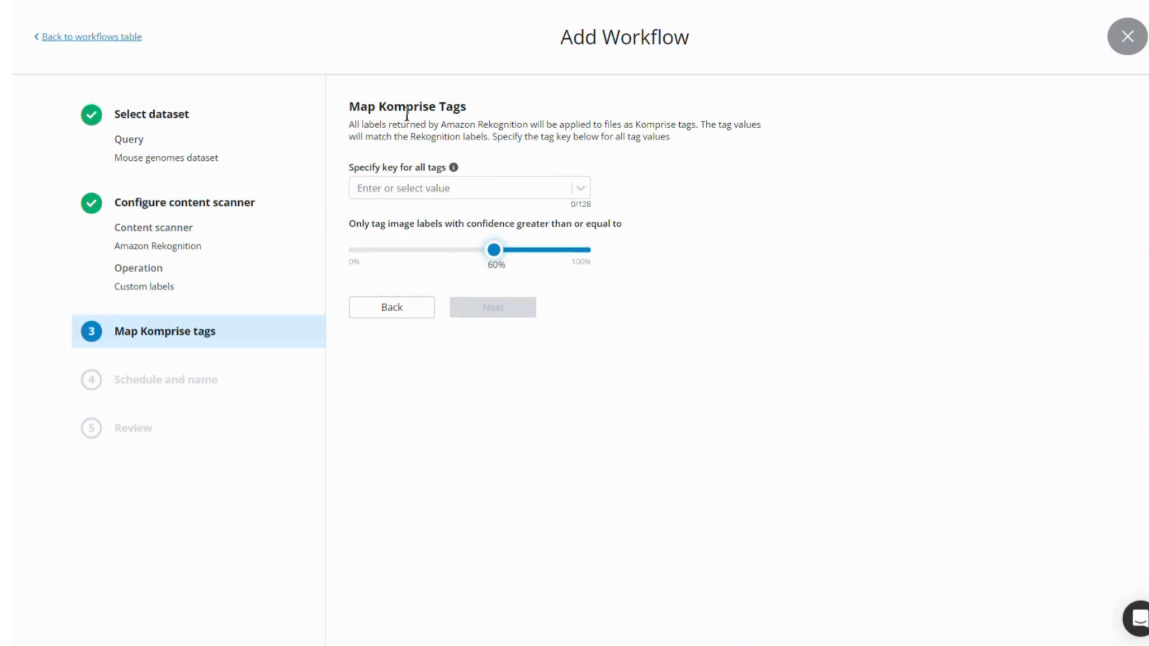
# Step: Map all tags to the key Genome-85 with a minimum label confidence of 85%, and continue to scheduling
pyautogui.click(431, 188)
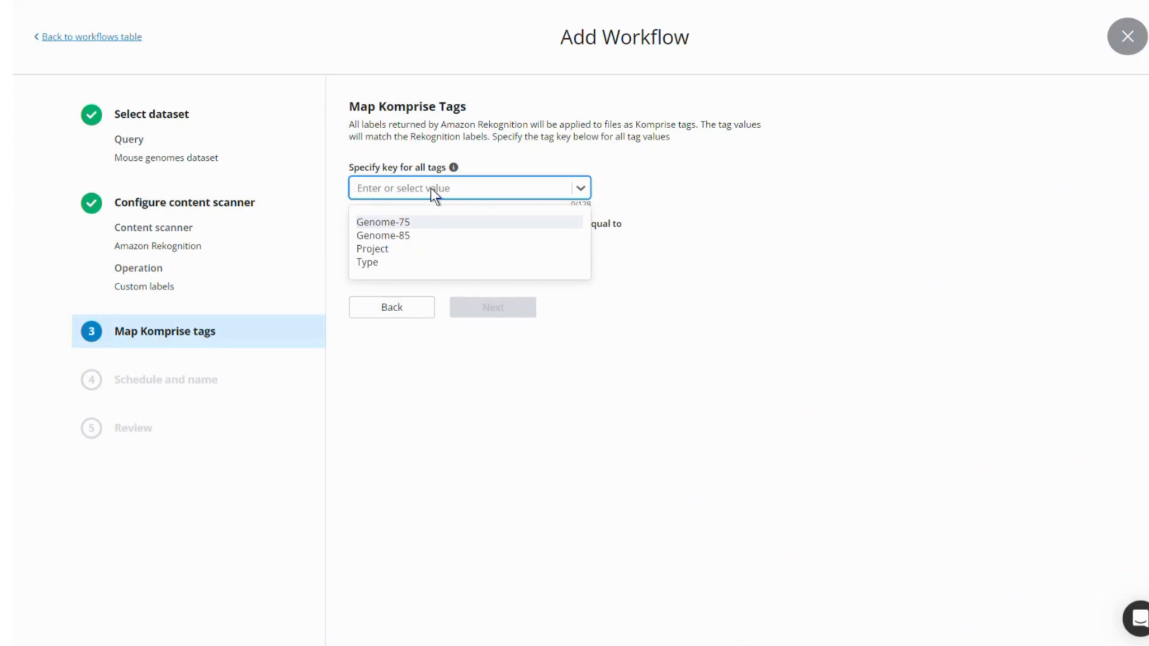
pyautogui.click(434, 235)
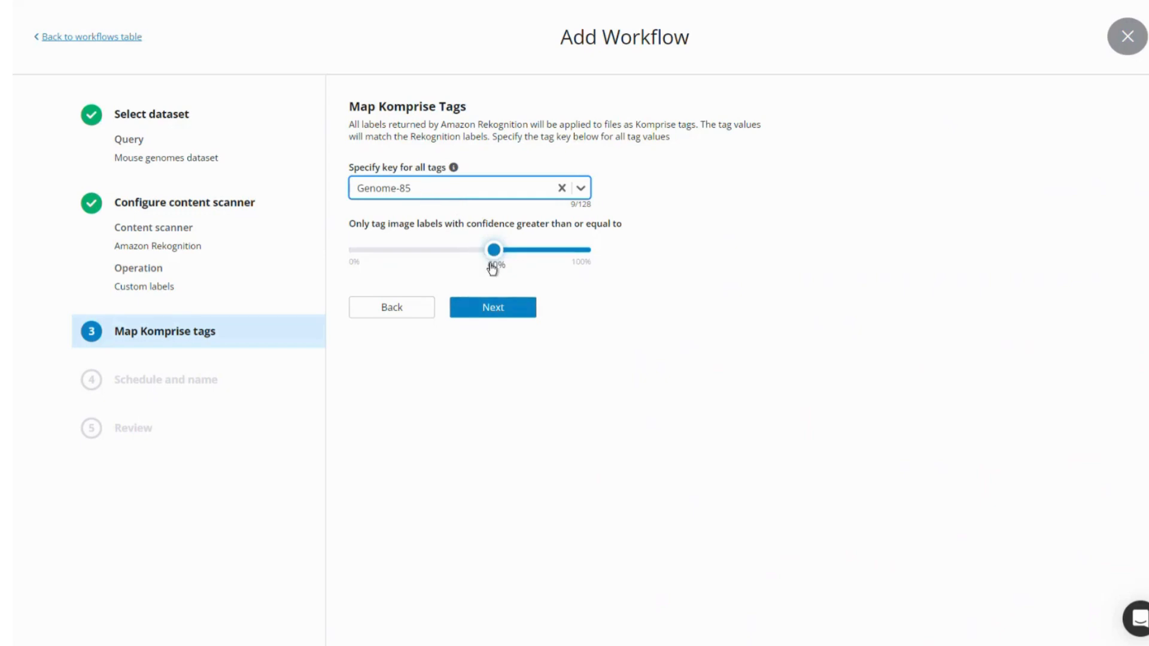
pyautogui.moveTo(493, 267); pyautogui.dragTo(556, 276)
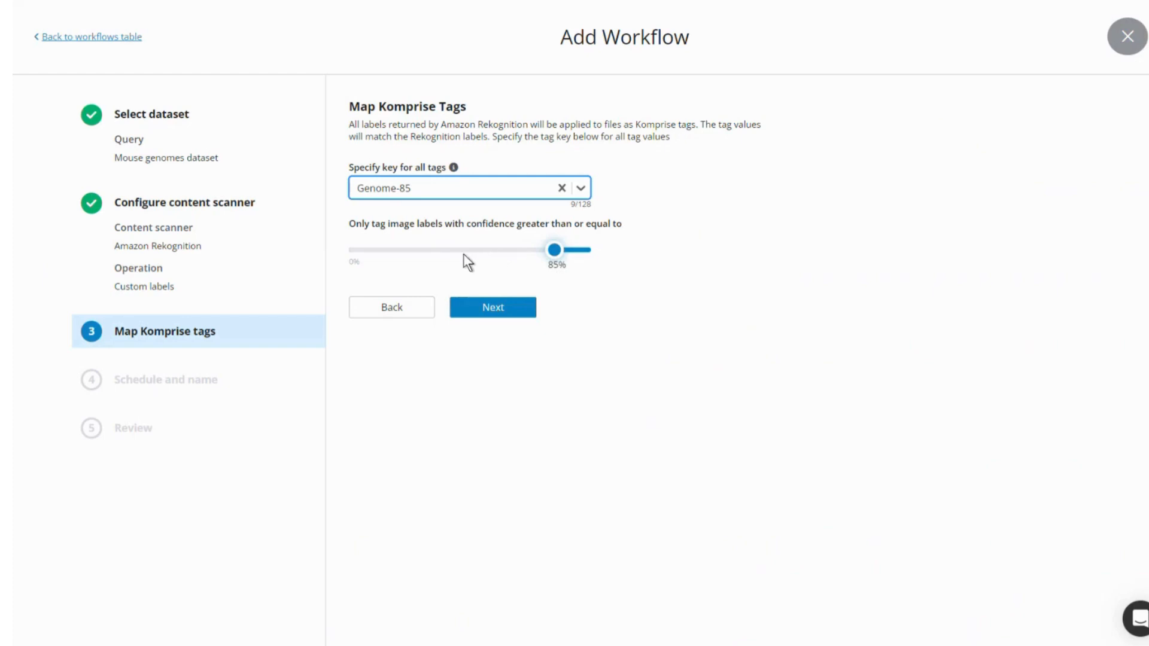
pyautogui.click(476, 308)
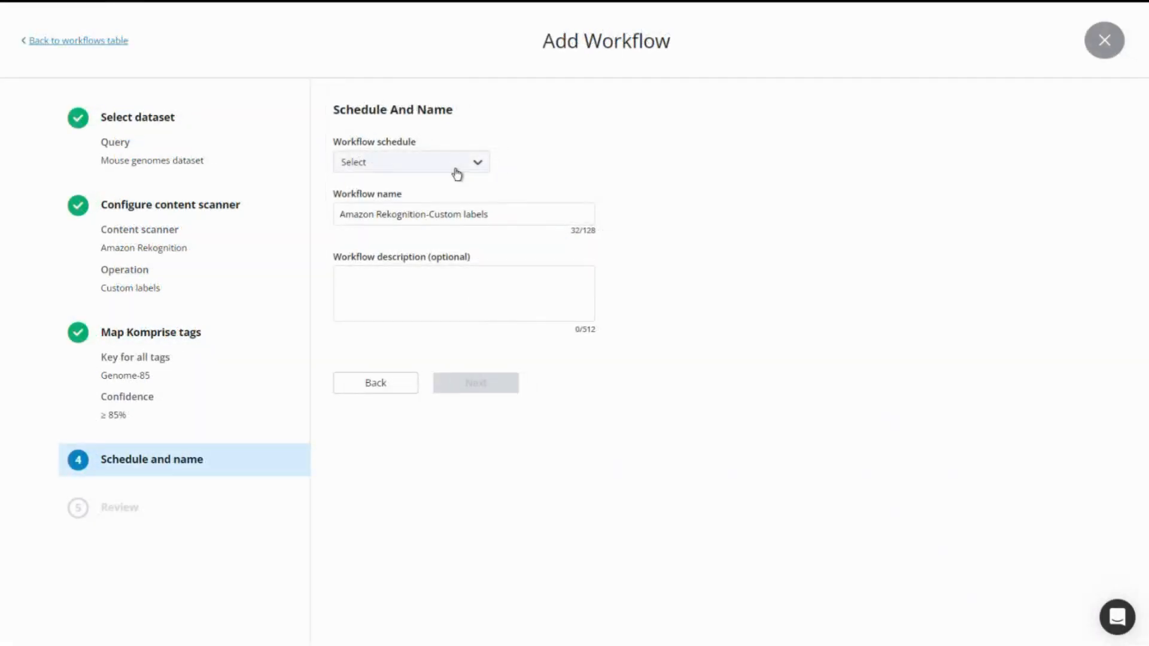
# Step: Schedule the workflow to repeat once every 4 hours
pyautogui.click(457, 173)
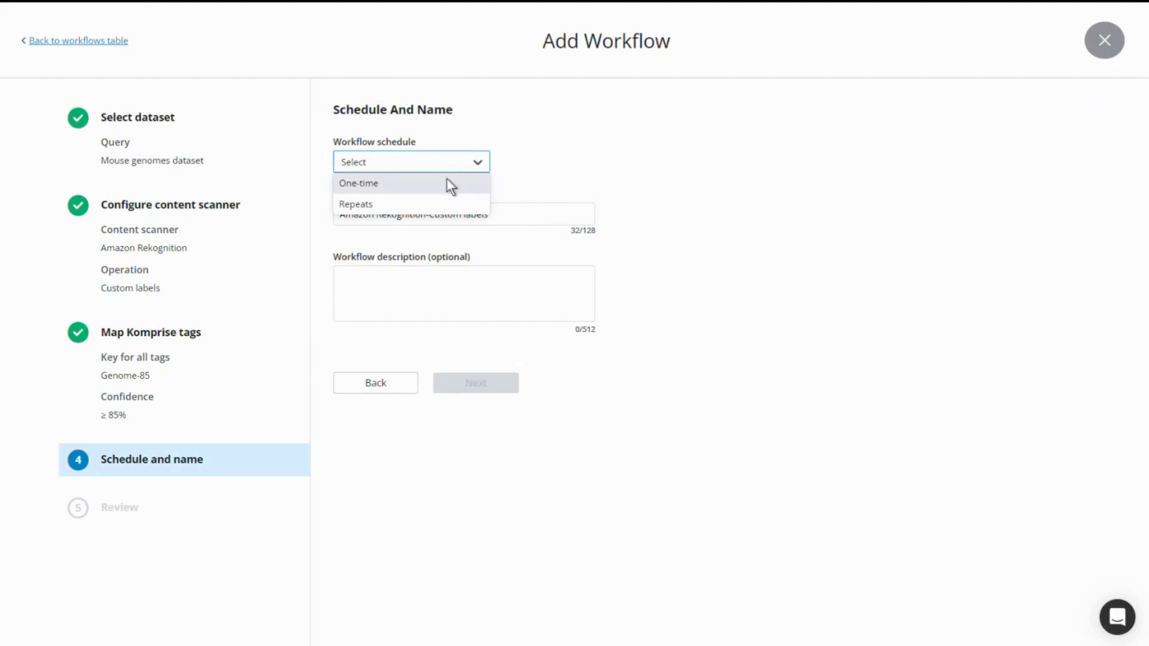
pyautogui.click(440, 203)
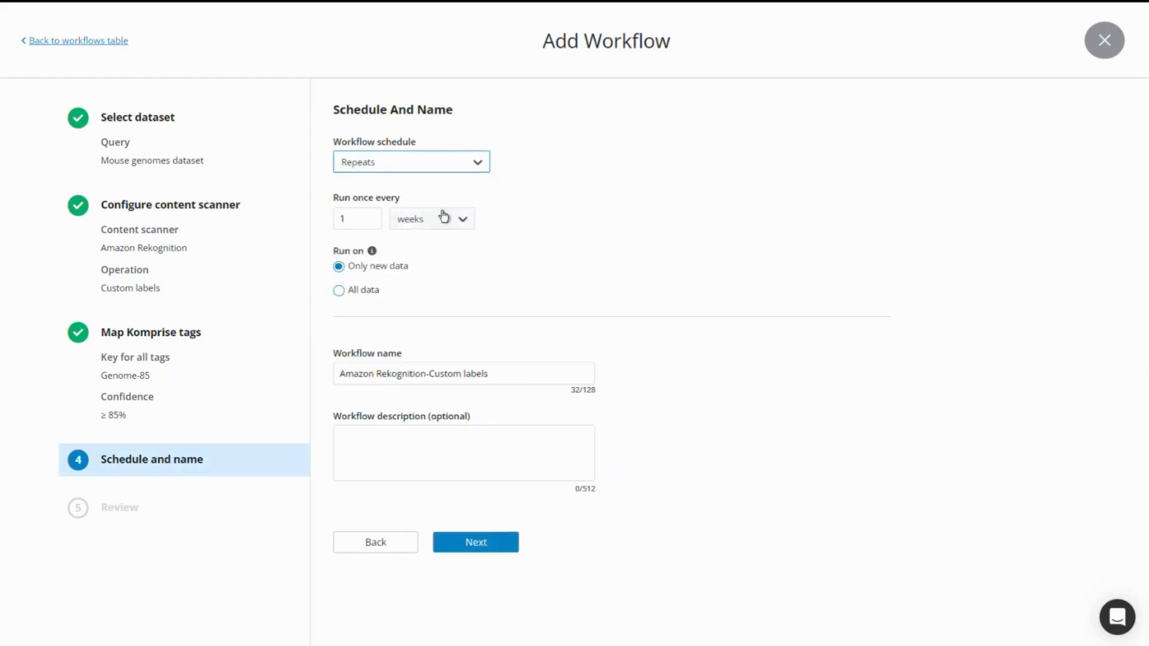
pyautogui.click(443, 219)
pyautogui.click(444, 255)
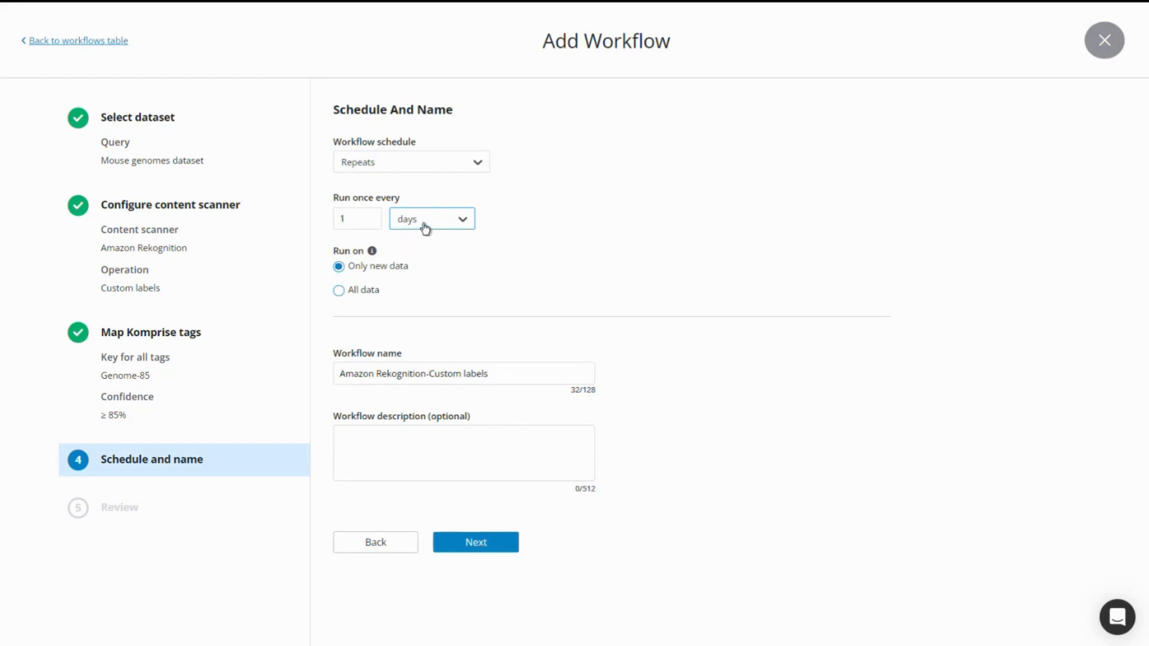
pyautogui.click(424, 225)
pyautogui.click(424, 239)
pyautogui.doubleClick(370, 218)
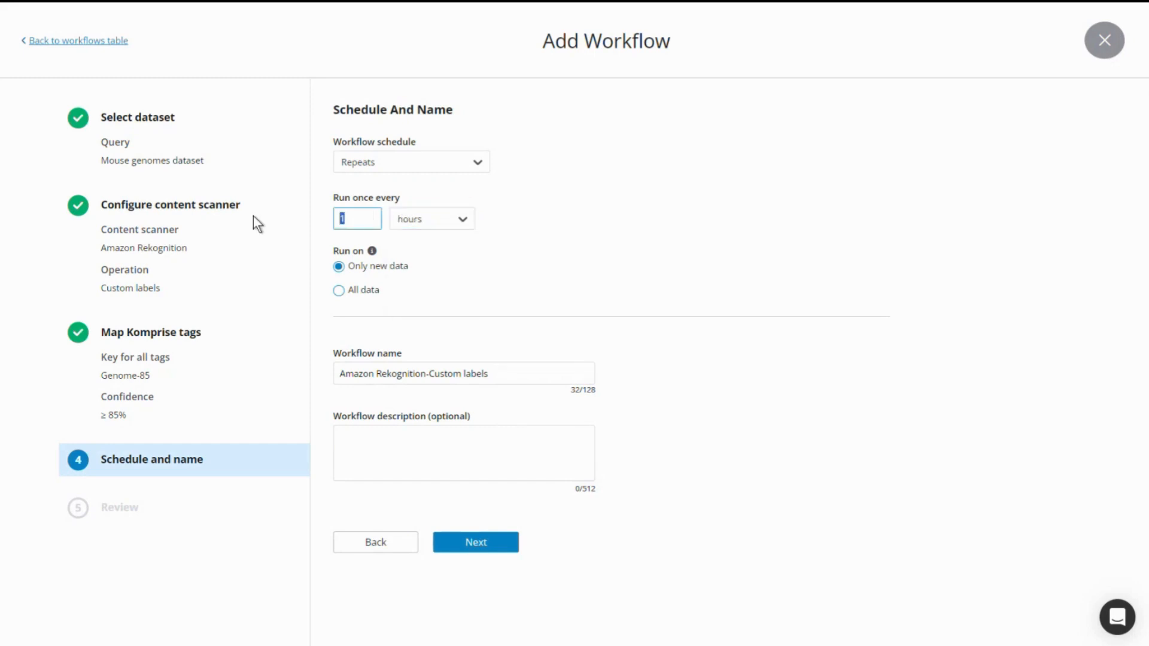
pyautogui.write('4')
# Step: Name the workflow "Amazon Rekognition-Custom labels-Genome Tumors 85%" and create it after reviewing its settings
pyautogui.click(520, 378)
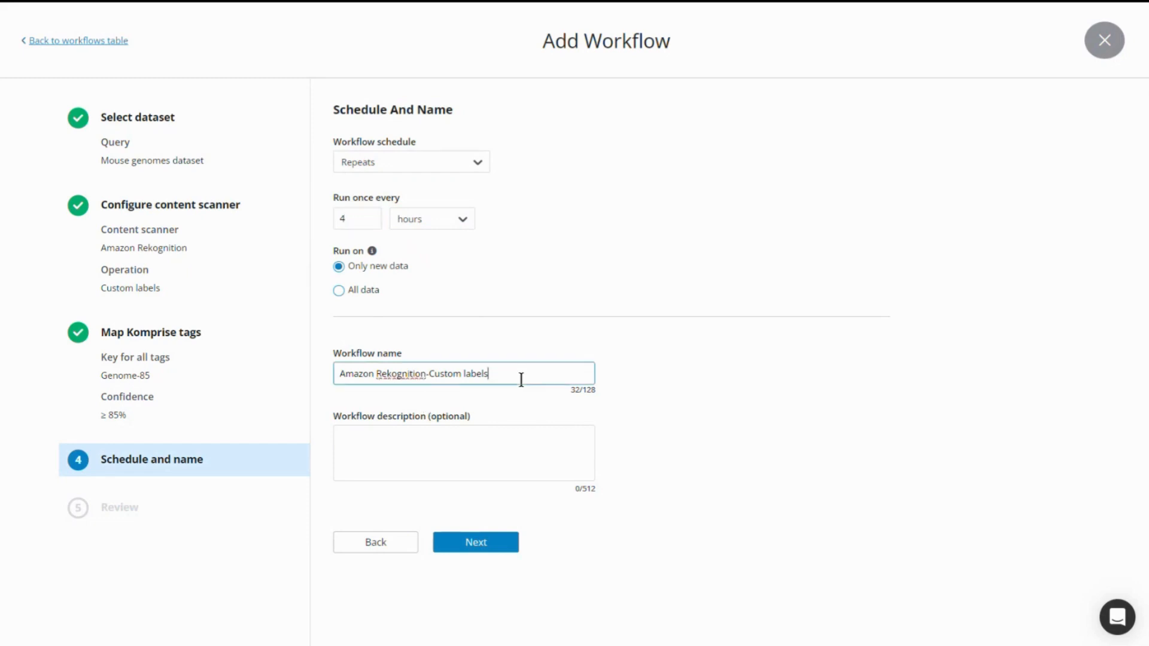
pyautogui.write('GenomeTumors')
pyautogui.click(525, 378)
pyautogui.press('End')
pyautogui.write('85%')
pyautogui.click(481, 548)
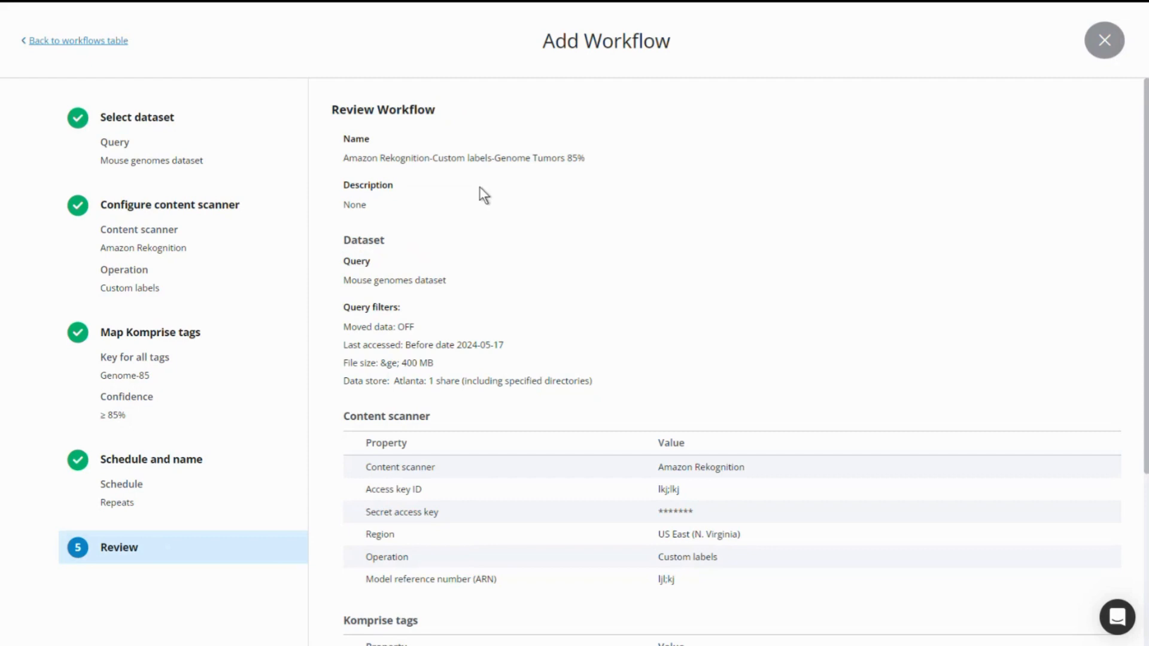
pyautogui.scroll(-4, 464, 191)
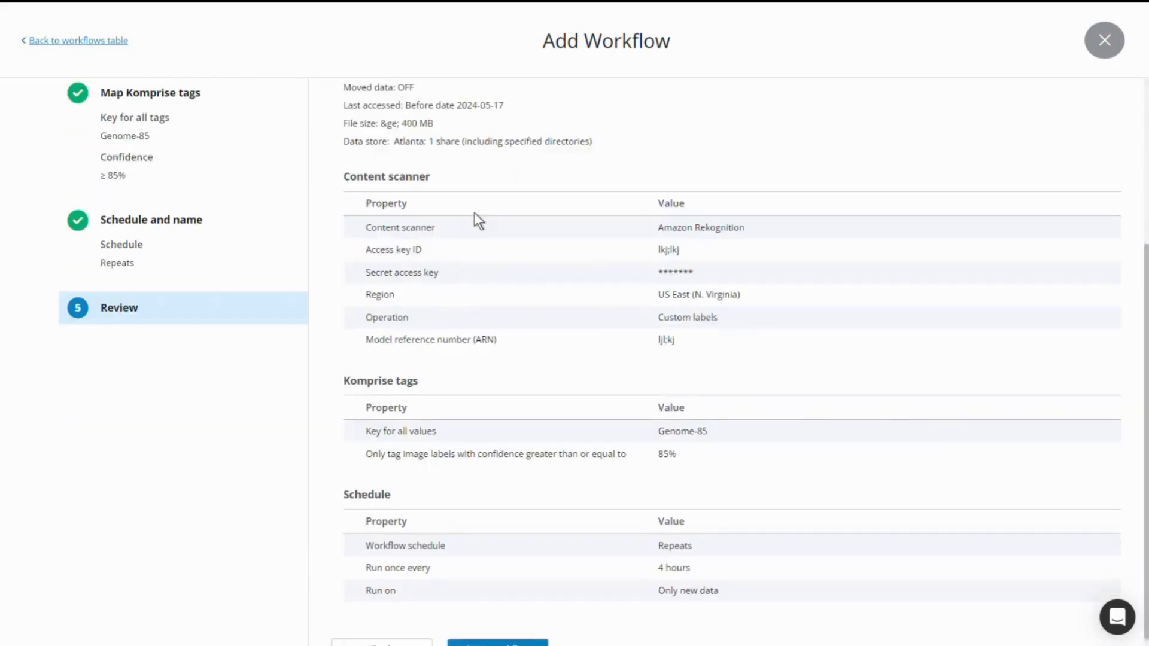
pyautogui.click(534, 636)
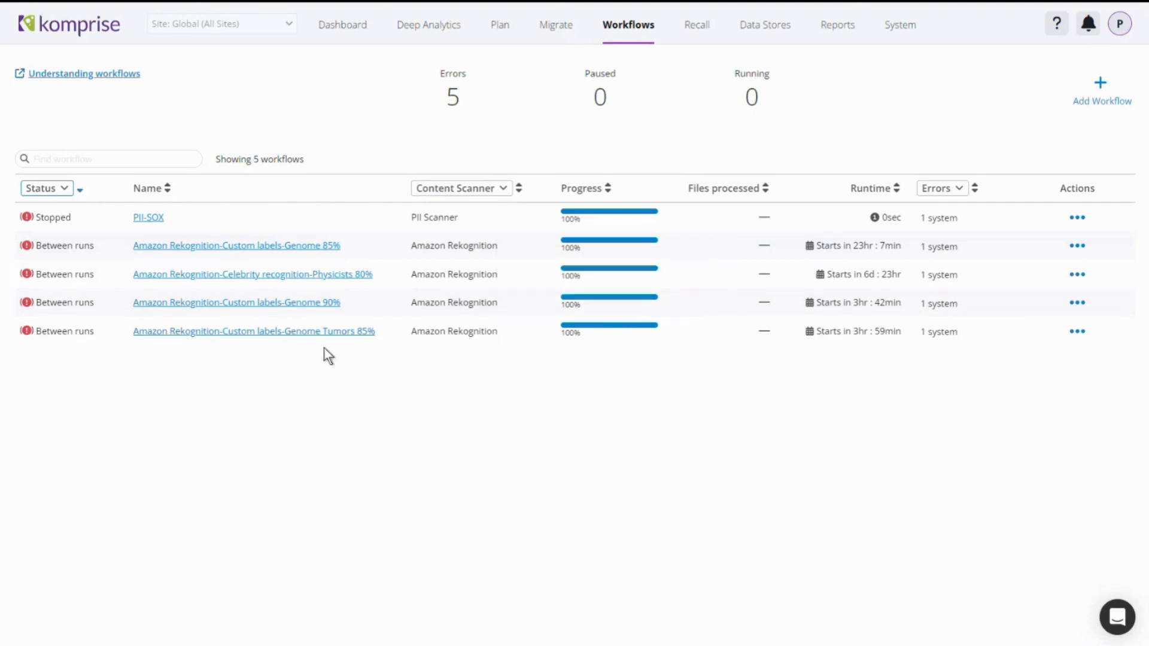
# Step: Examine the Genome Tumors 85% workflow's errors, processed-files breakdown and run details, and return to the workflows table
pyautogui.click(159, 332)
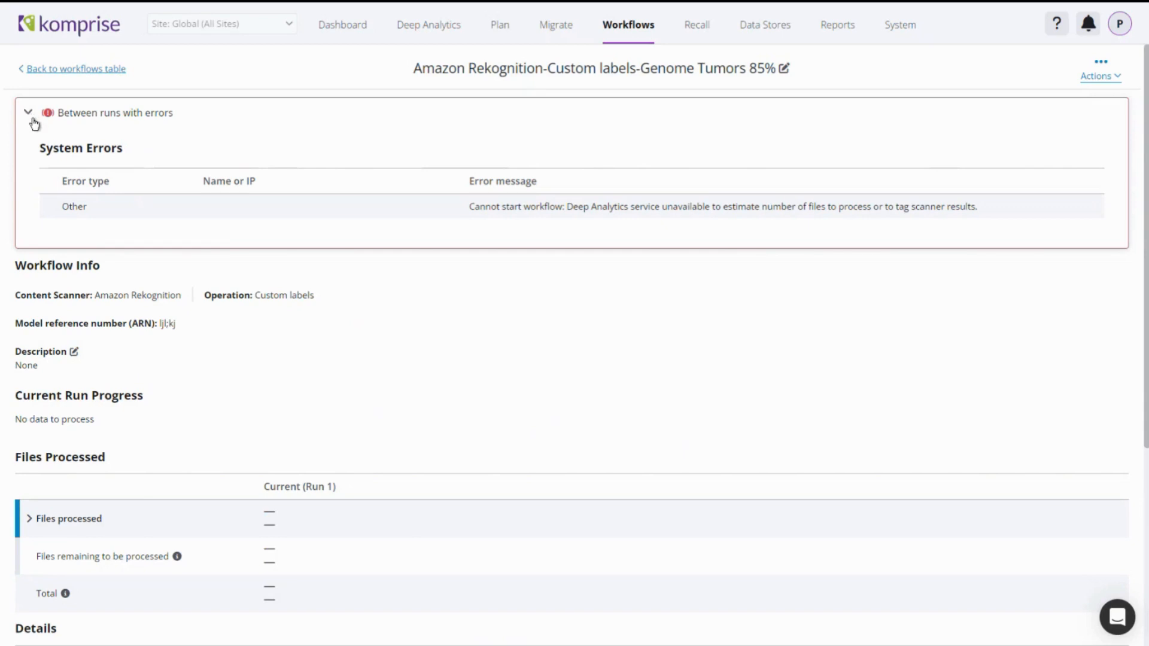
pyautogui.scroll(-3, 138, 335)
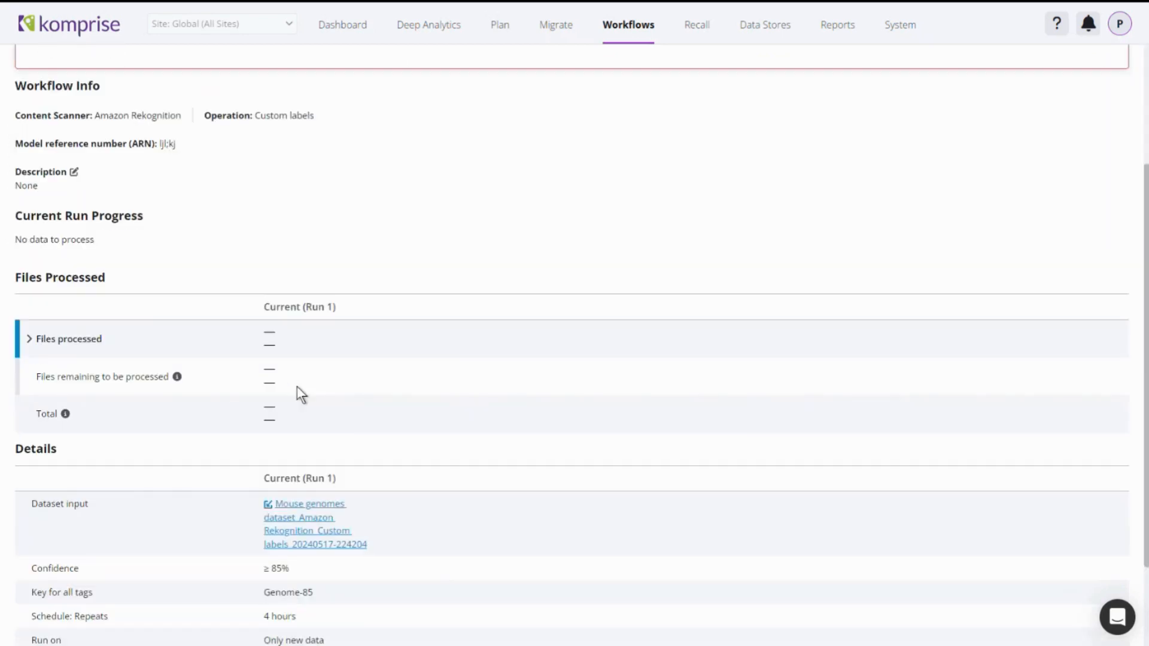
pyautogui.click(89, 350)
pyautogui.scroll(-4, 228, 434)
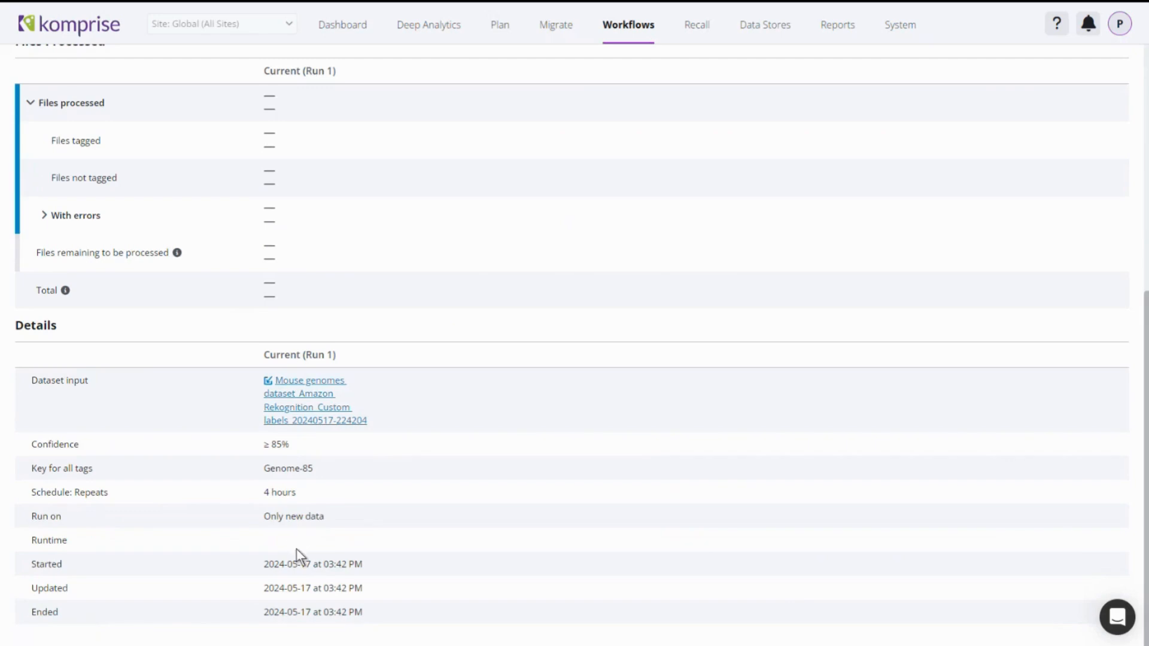
pyautogui.scroll(1, 296, 549)
pyautogui.scroll(6, 835, 343)
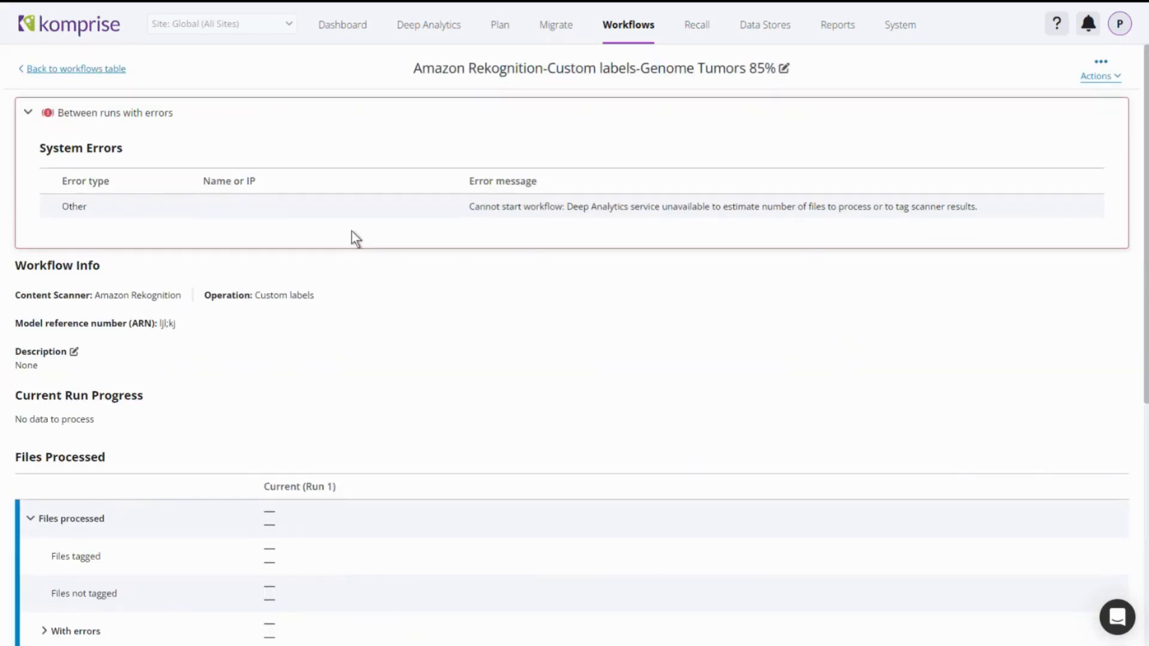
pyautogui.click(67, 73)
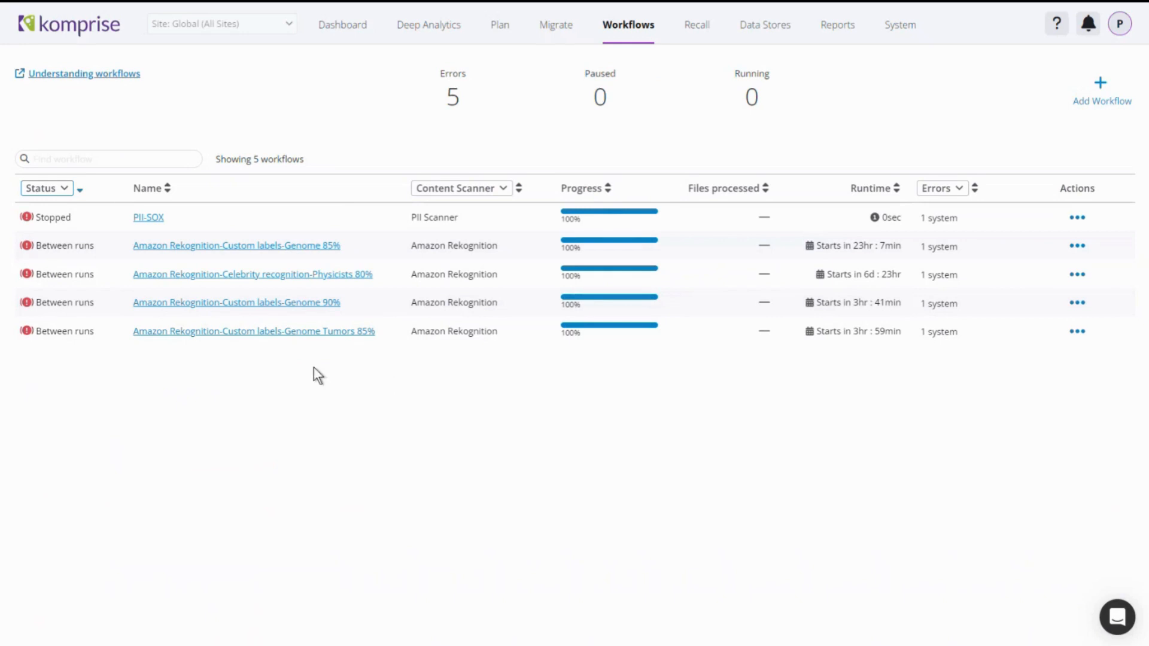
# Step: Open the Deep Analytics query filters and choose Genome-85 as the Komprise tag key
pyautogui.click(435, 26)
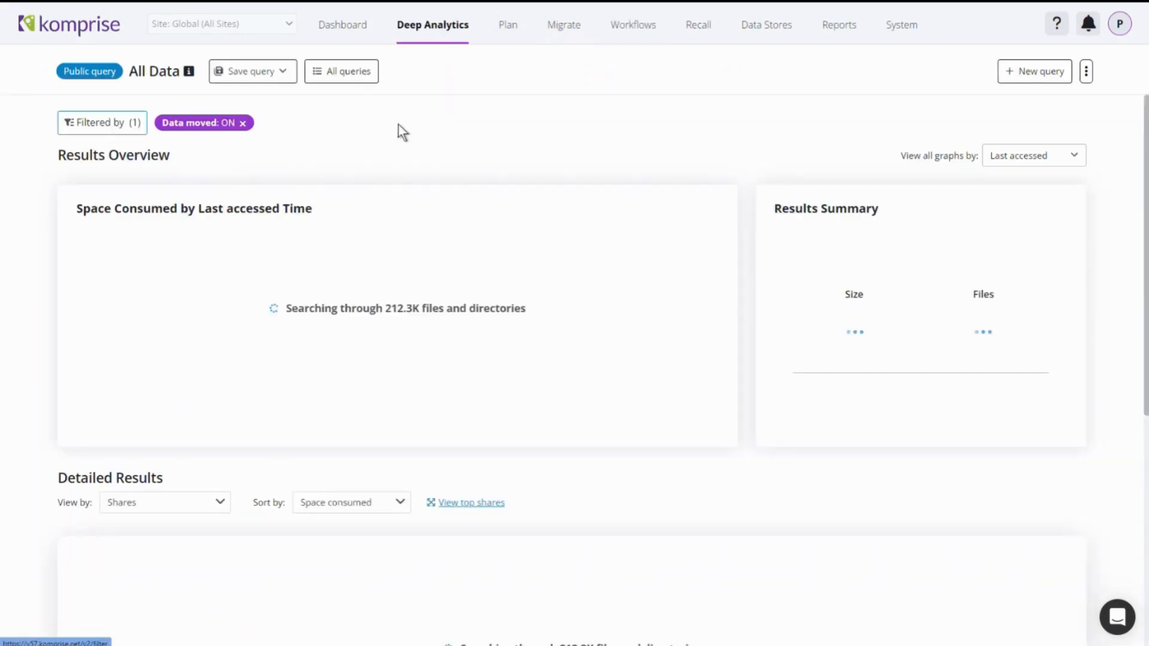
pyautogui.click(114, 123)
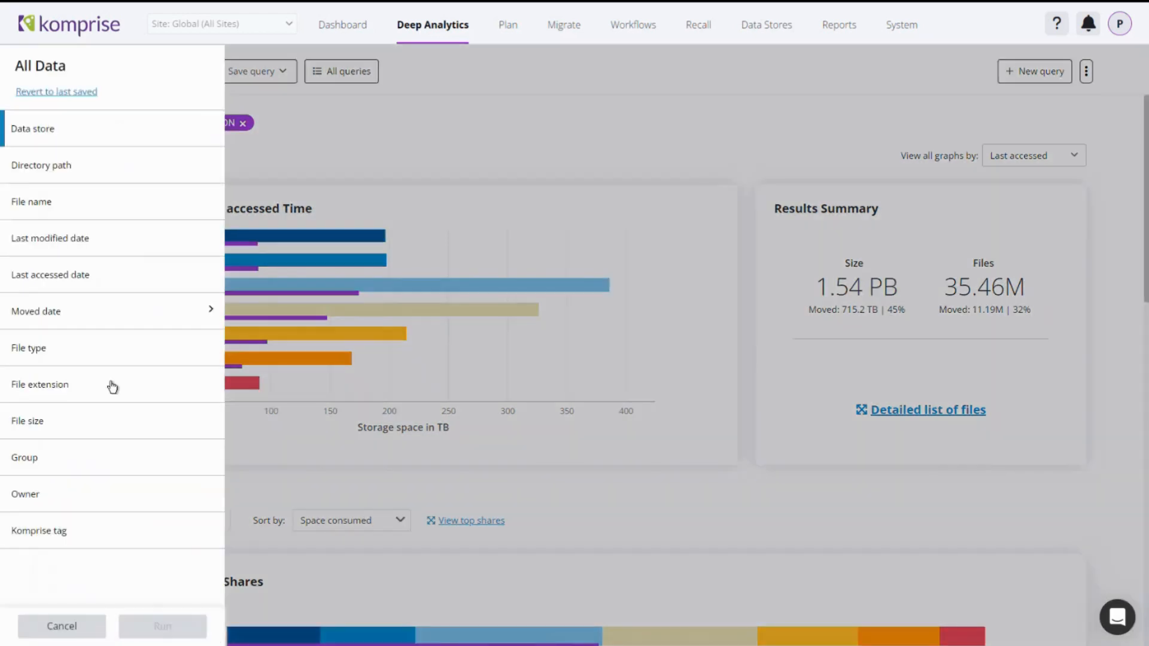
pyautogui.click(133, 529)
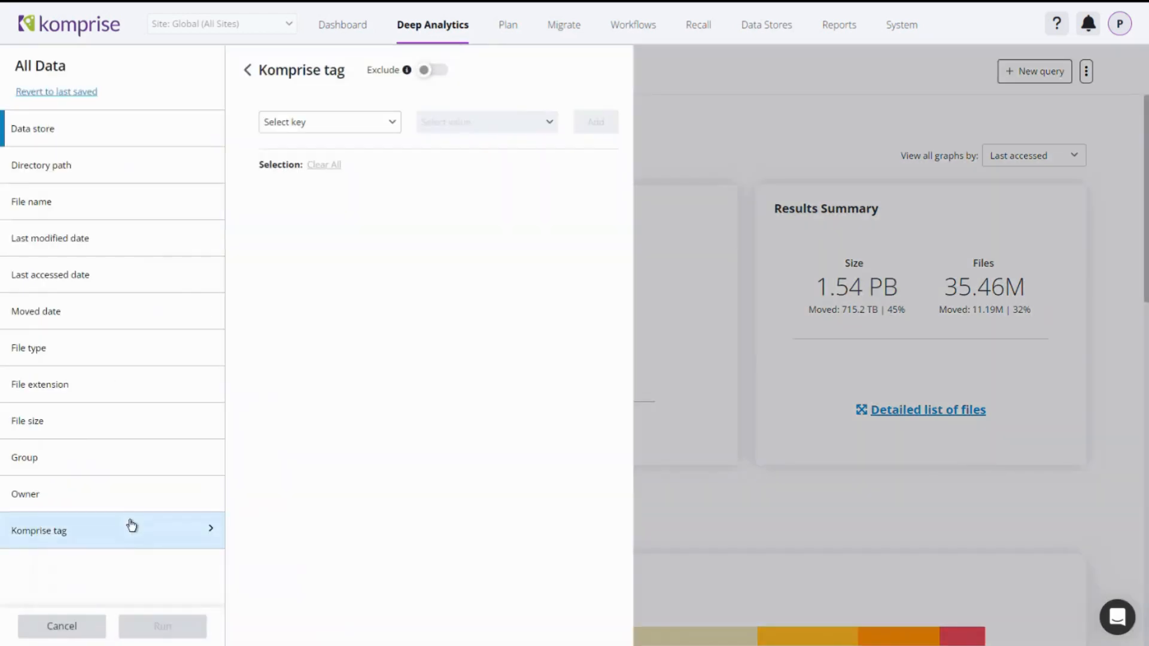
pyautogui.click(346, 126)
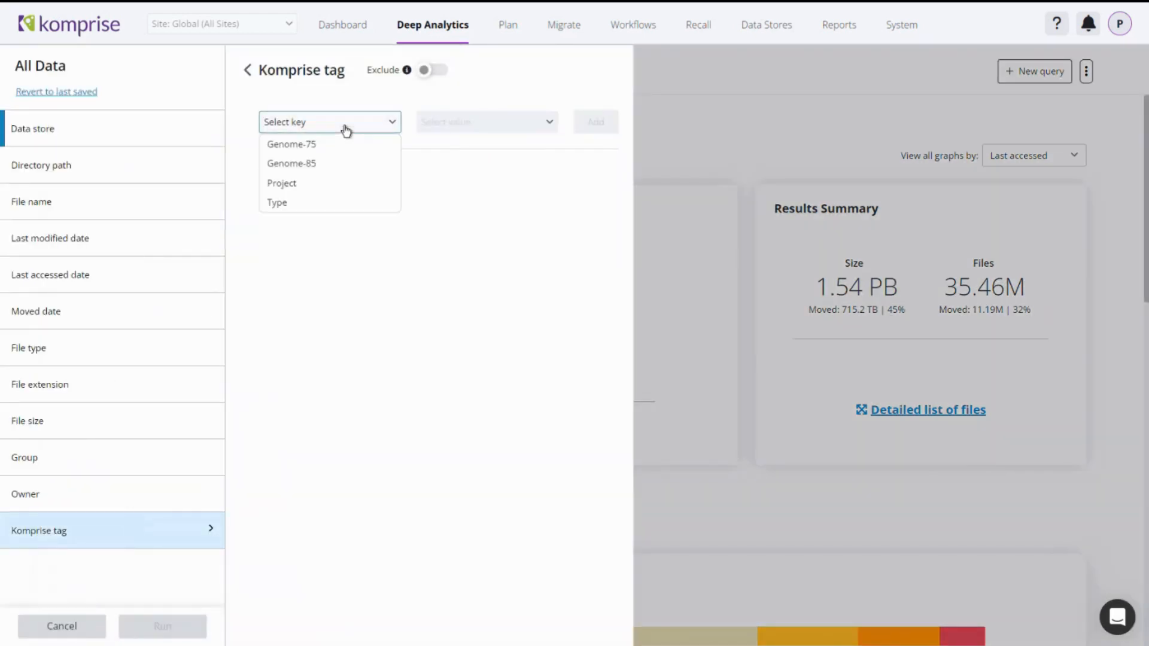
pyautogui.click(336, 165)
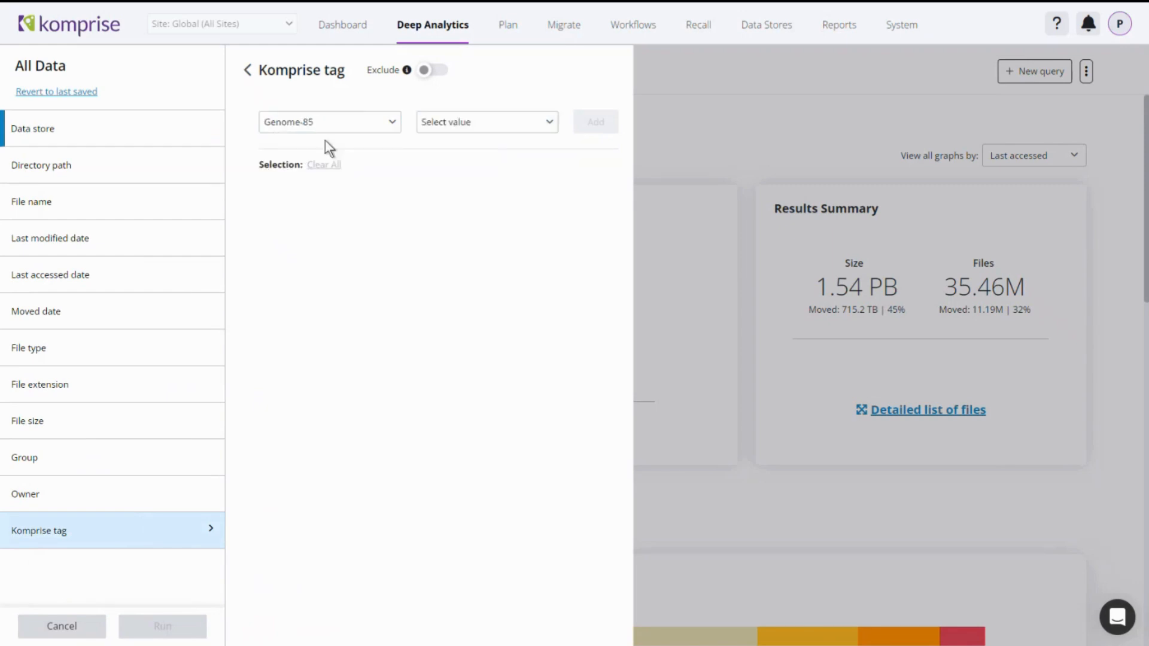
# Step: Add the values AKR/J, BALB/cJ and BTBR to the Genome-85 tag filter and run the query
pyautogui.click(435, 126)
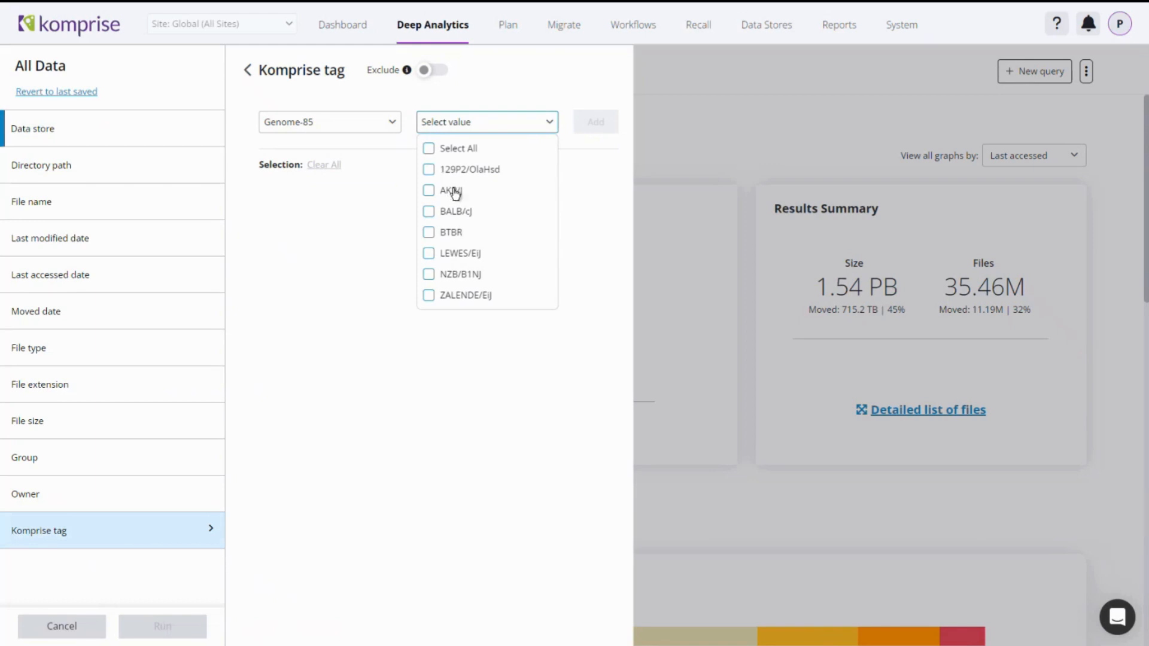
pyautogui.click(454, 190)
pyautogui.click(455, 211)
pyautogui.click(453, 232)
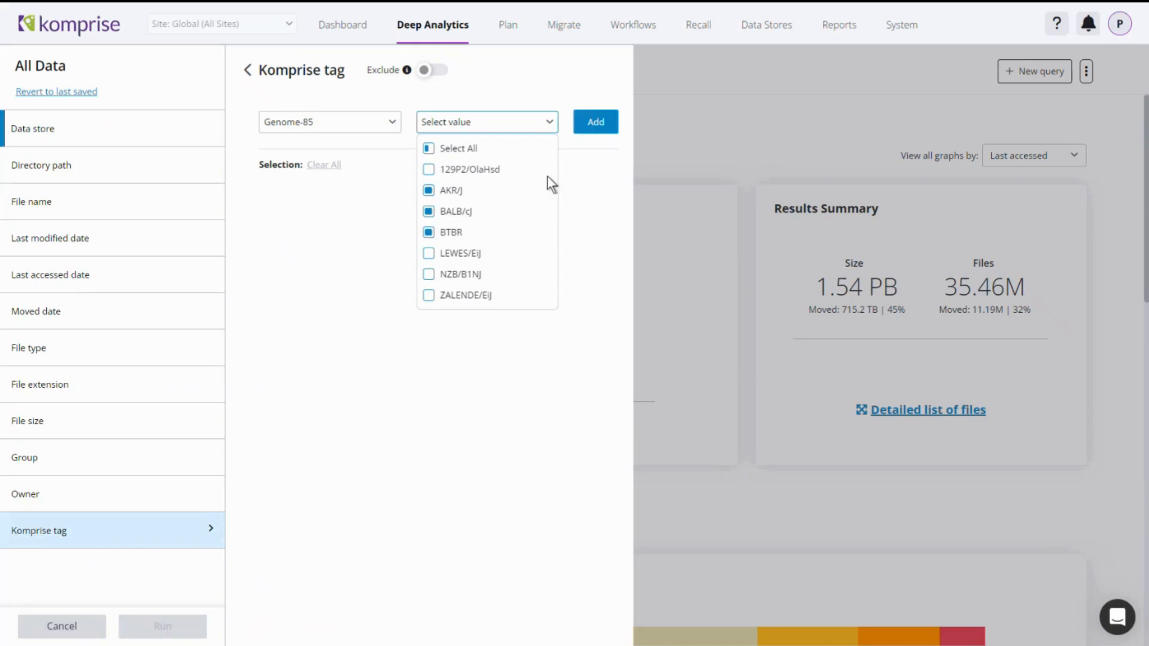
pyautogui.click(591, 124)
pyautogui.click(162, 626)
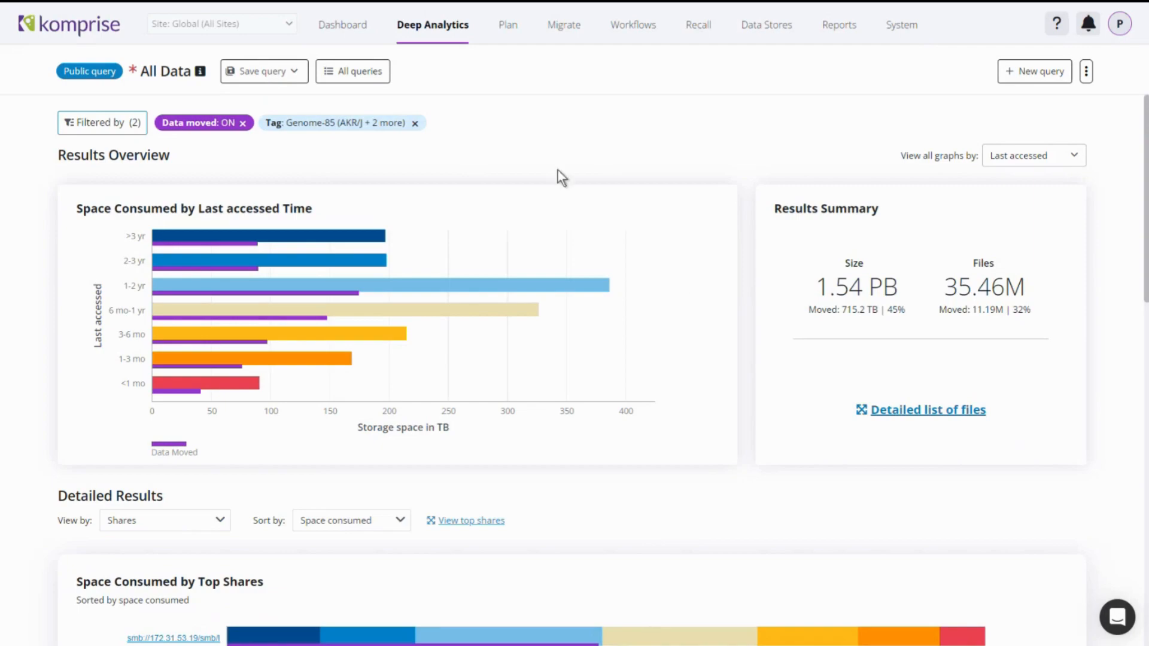
# Step: Go to the Plan page, discarding the unsaved query changes, and view the data analysis of the Continuous maintenance plan
pyautogui.click(508, 27)
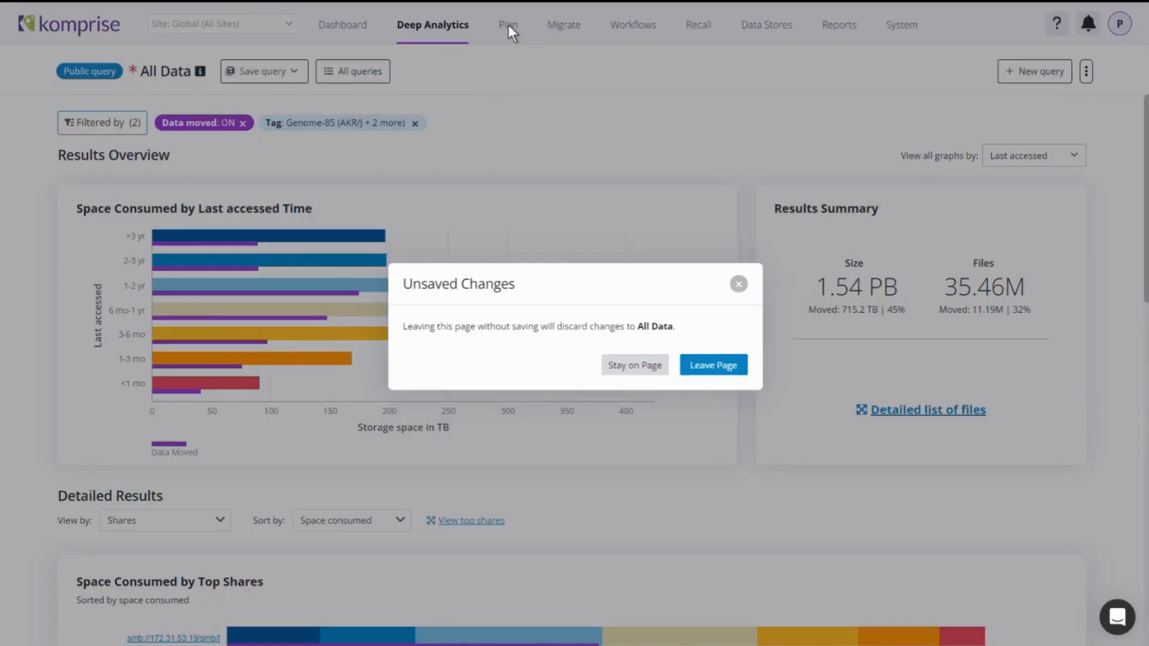
pyautogui.click(720, 366)
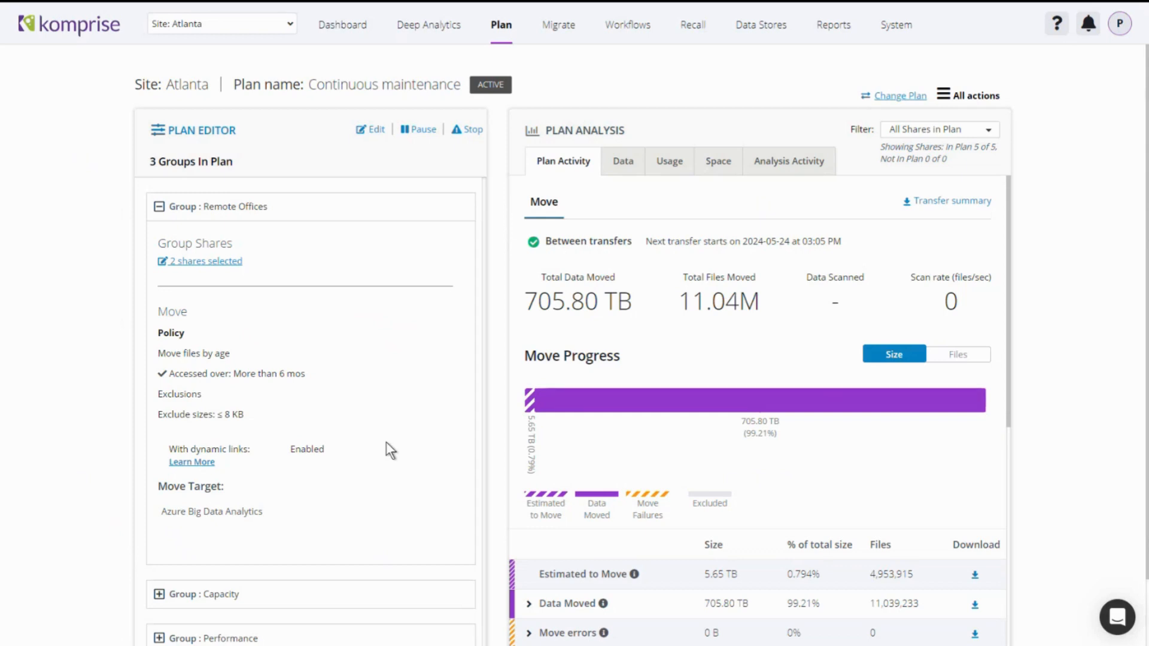
pyautogui.click(638, 168)
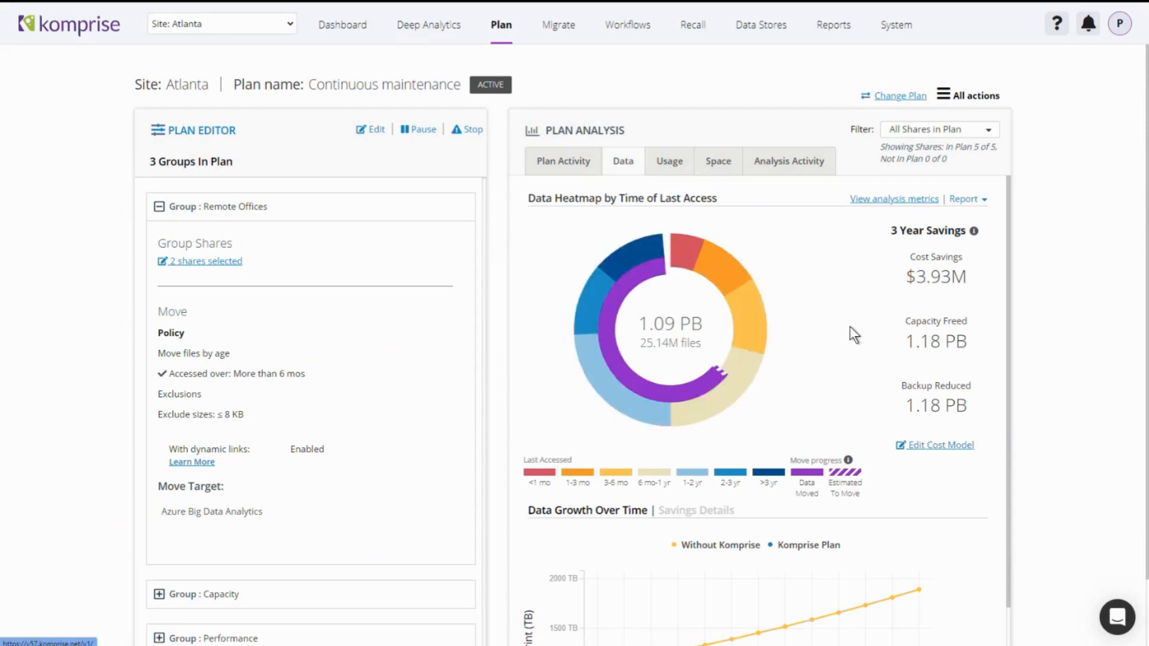